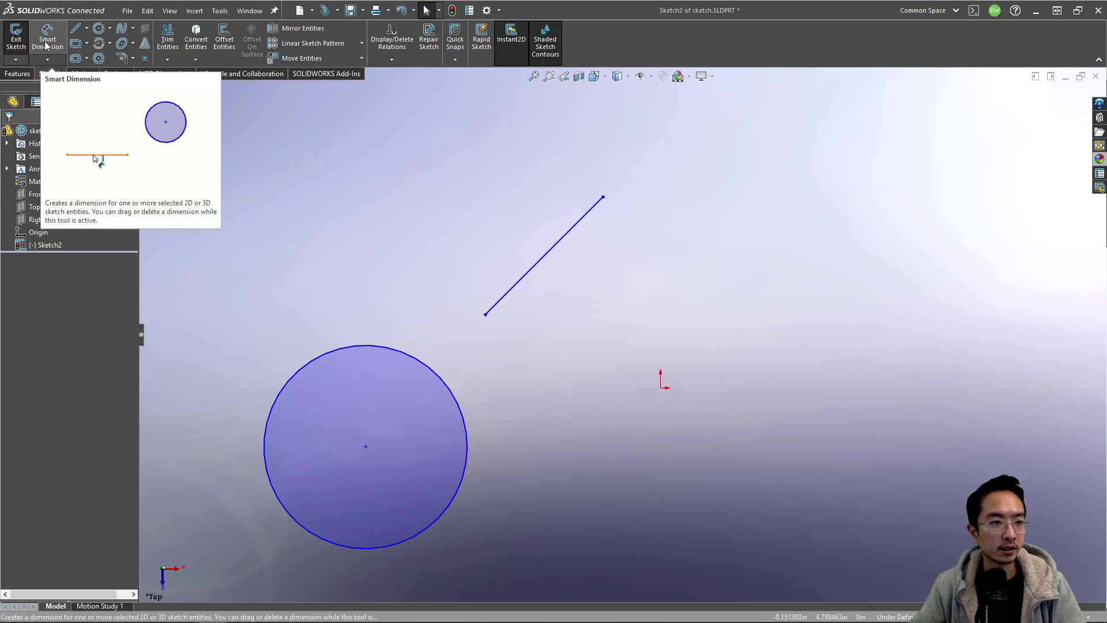
Step: Choose Smart Dimension from the dimension-type dropdown list
left_click(48, 60)
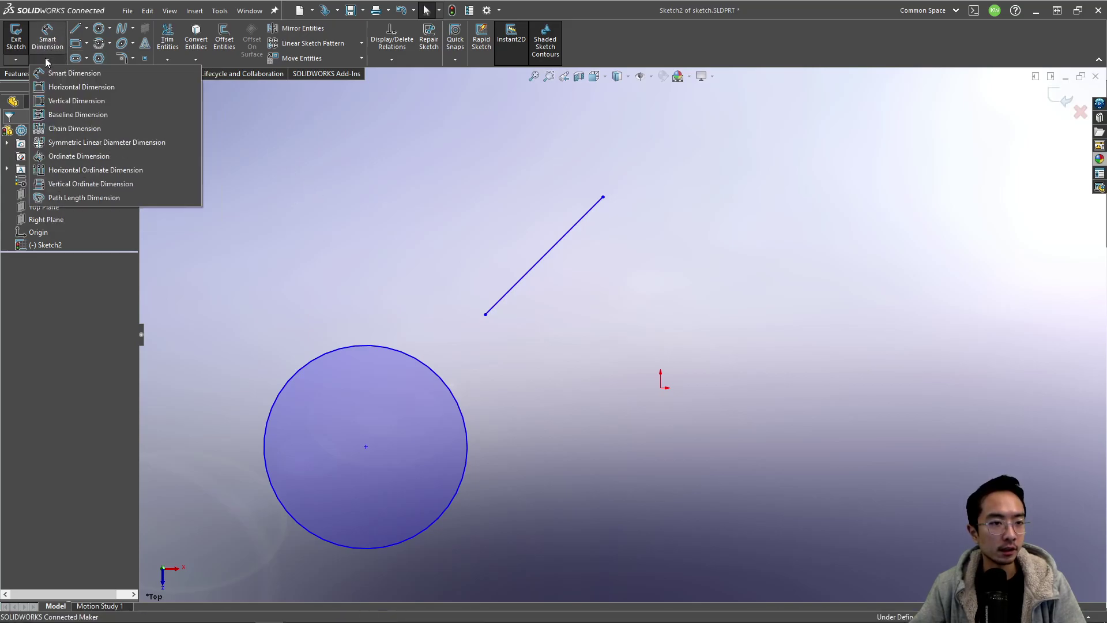
left_click(77, 73)
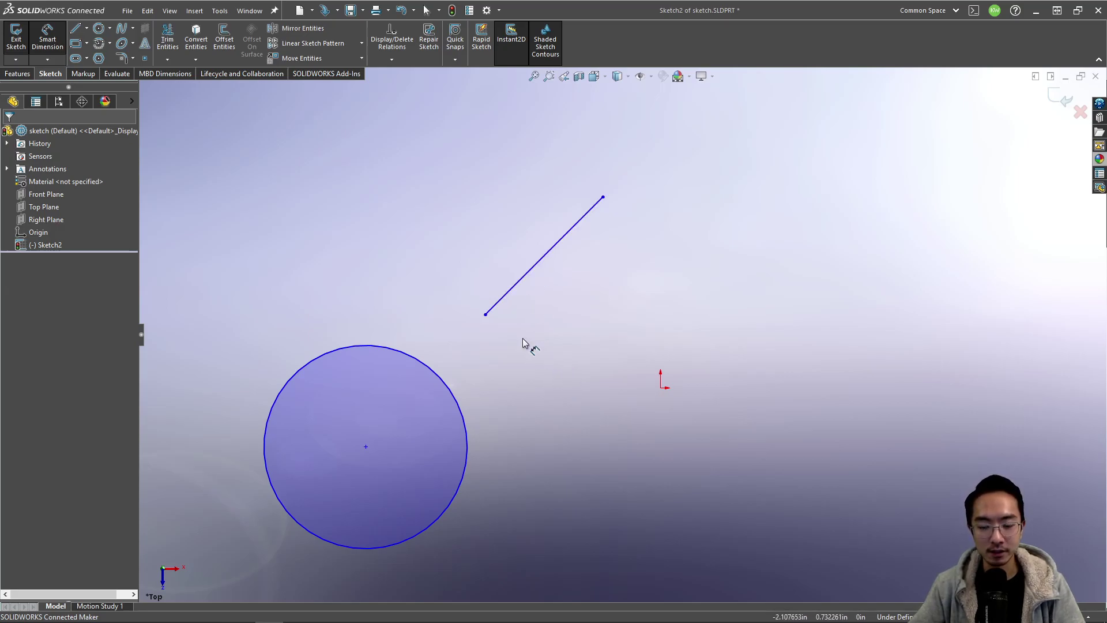
Step: Drag the diagonal line's ends so it starts just left of the origin at a shallower slant
key("Escape")
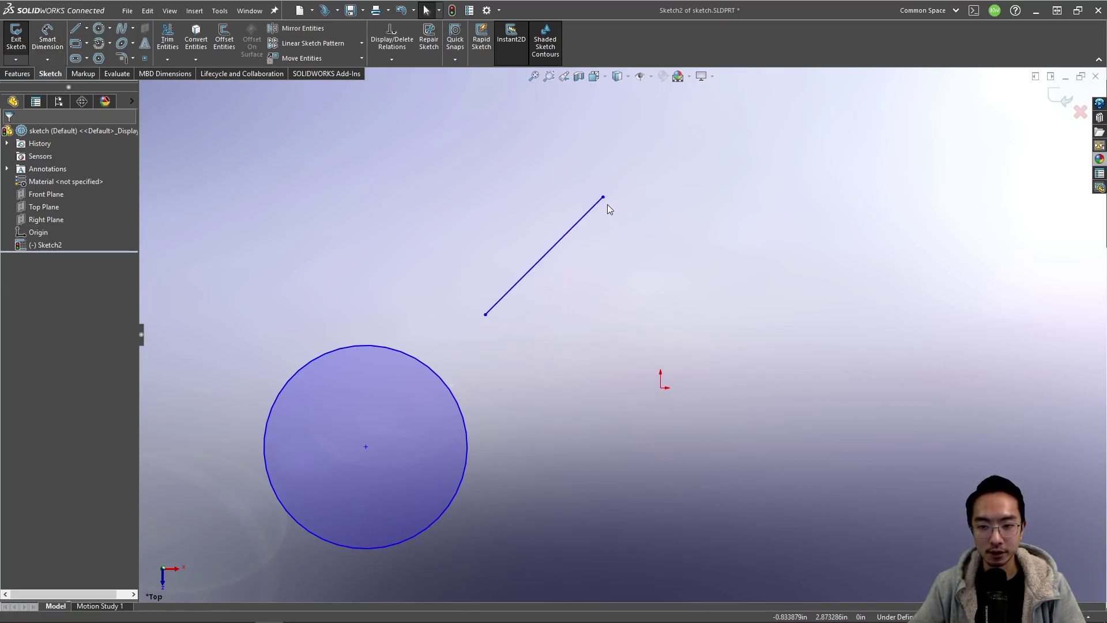
left_click_drag(603, 197, 641, 253)
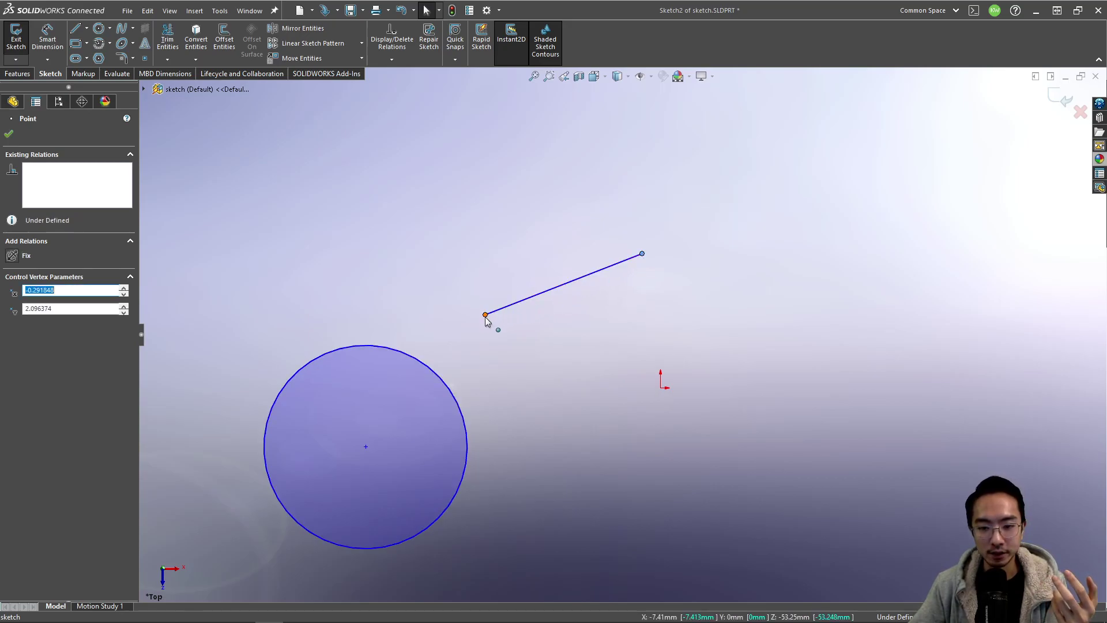
left_click_drag(486, 314, 522, 329)
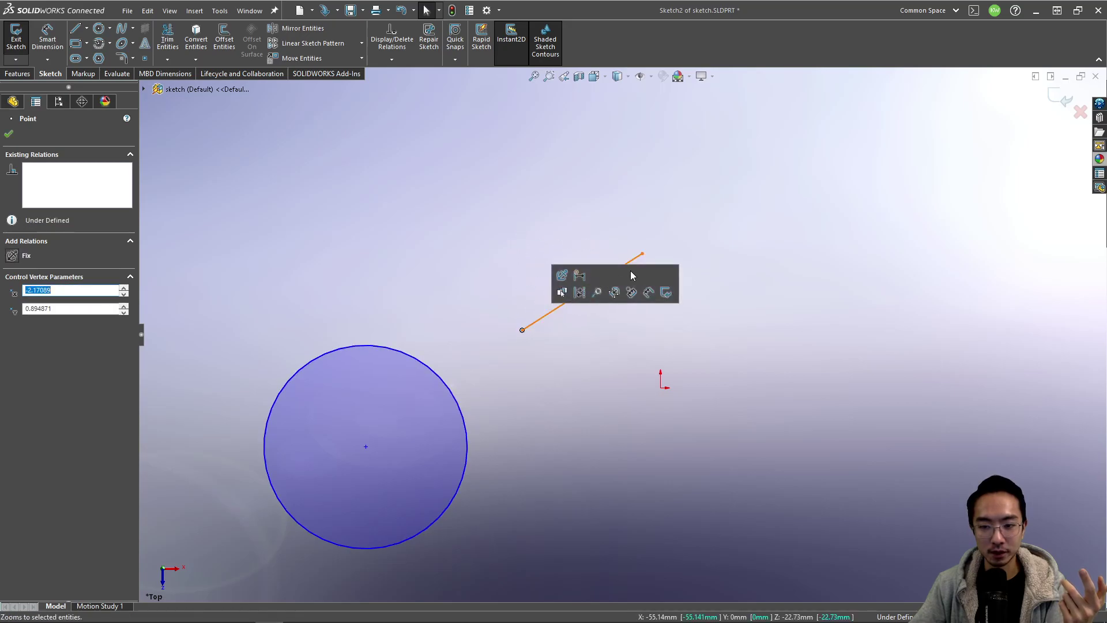
left_click(664, 244)
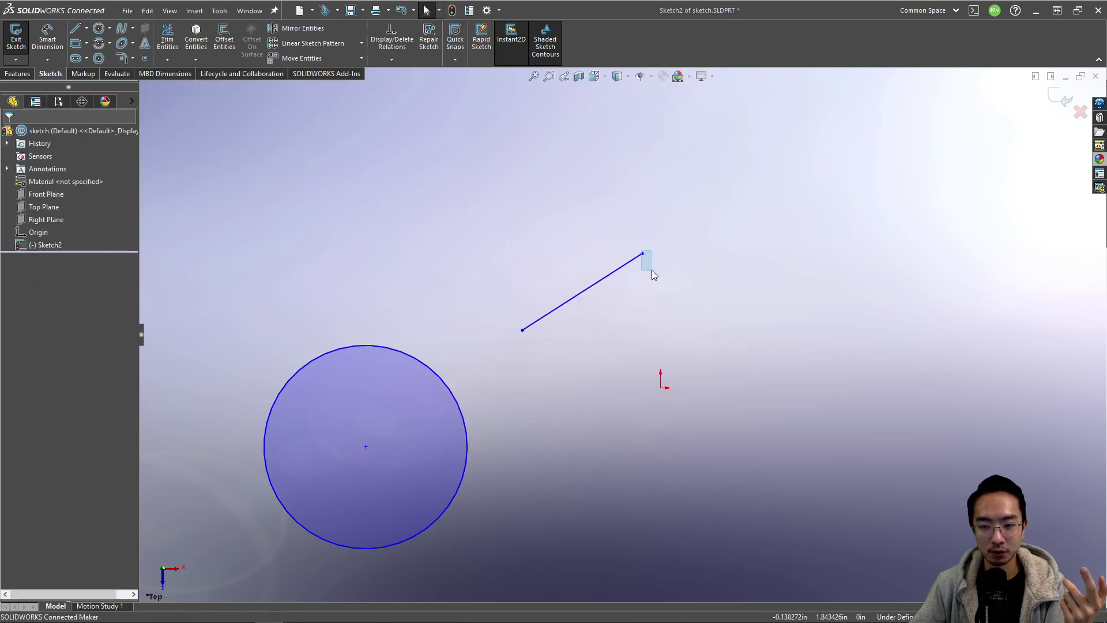
left_click_drag(643, 255, 642, 231)
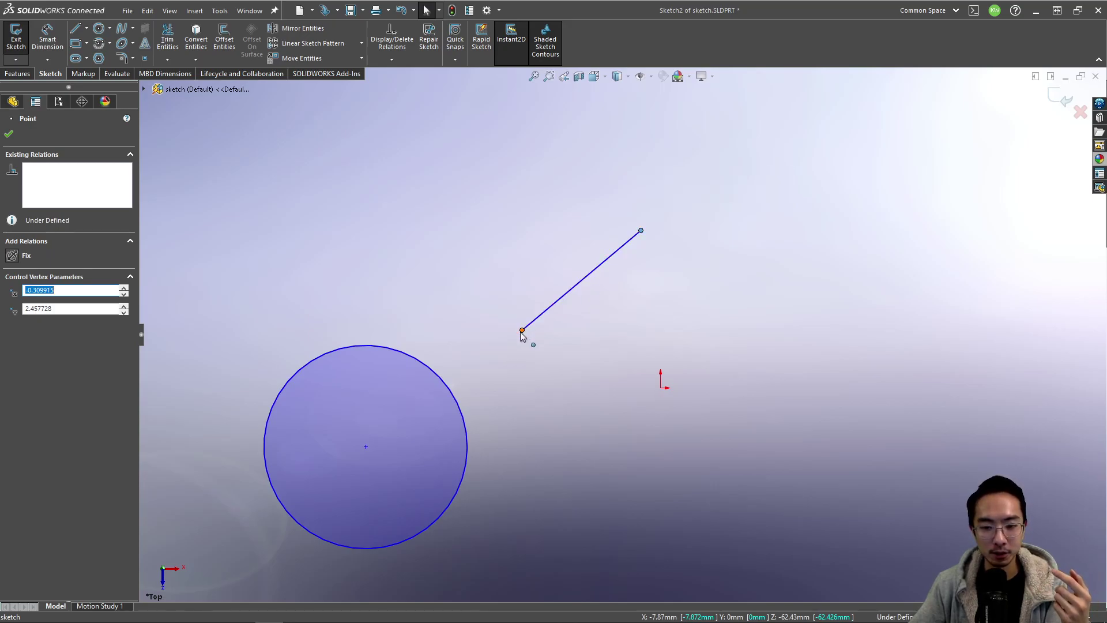
left_click_drag(522, 331, 661, 390)
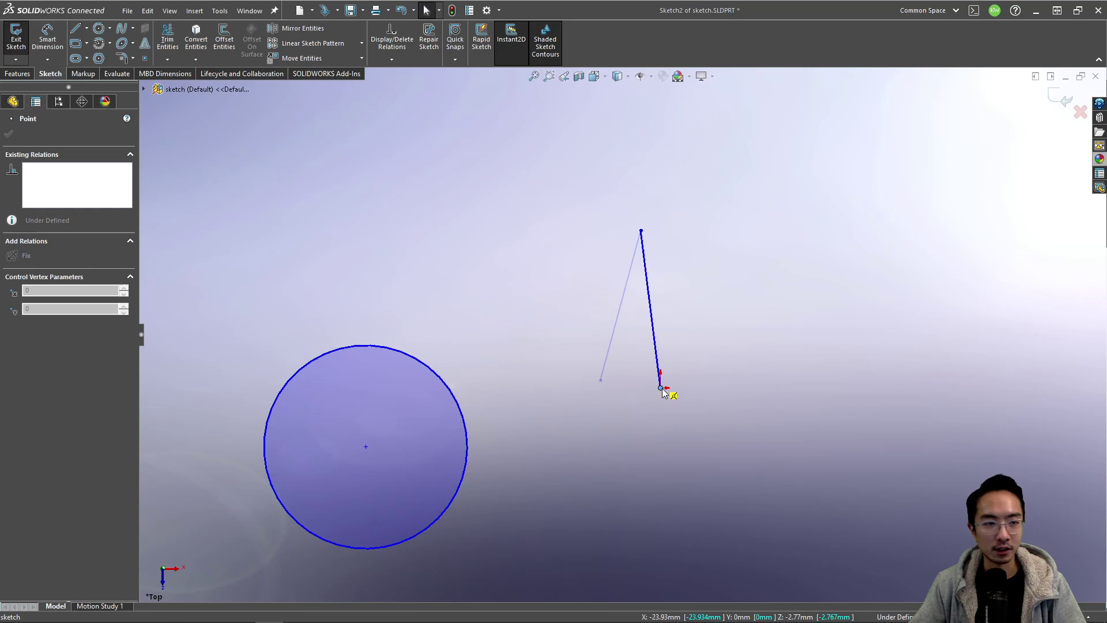
left_click_drag(661, 390, 573, 363)
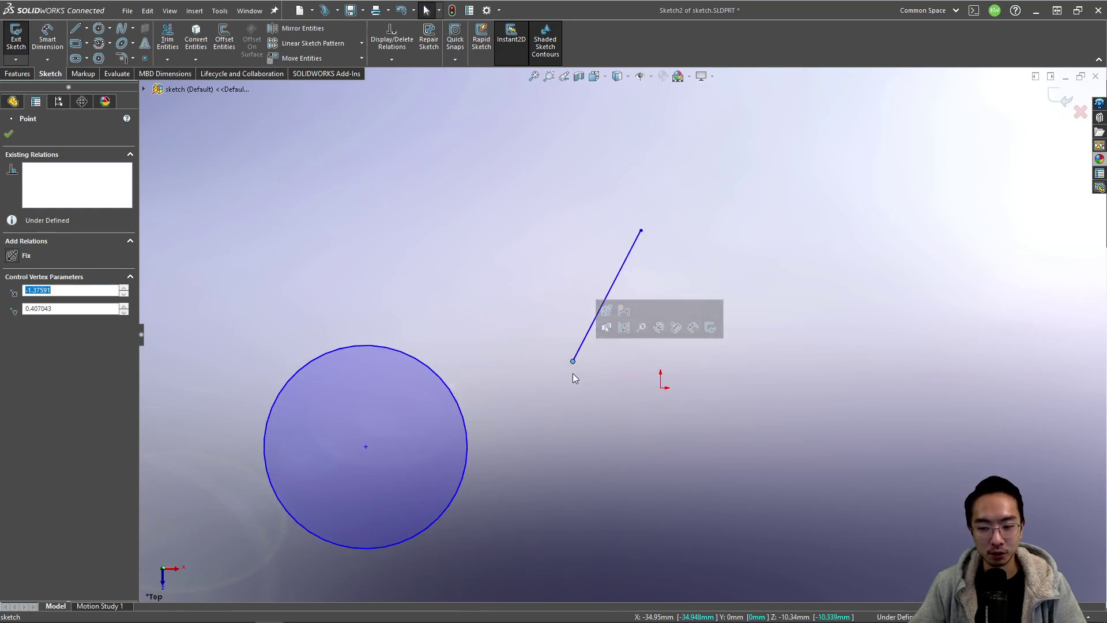
left_click(577, 389)
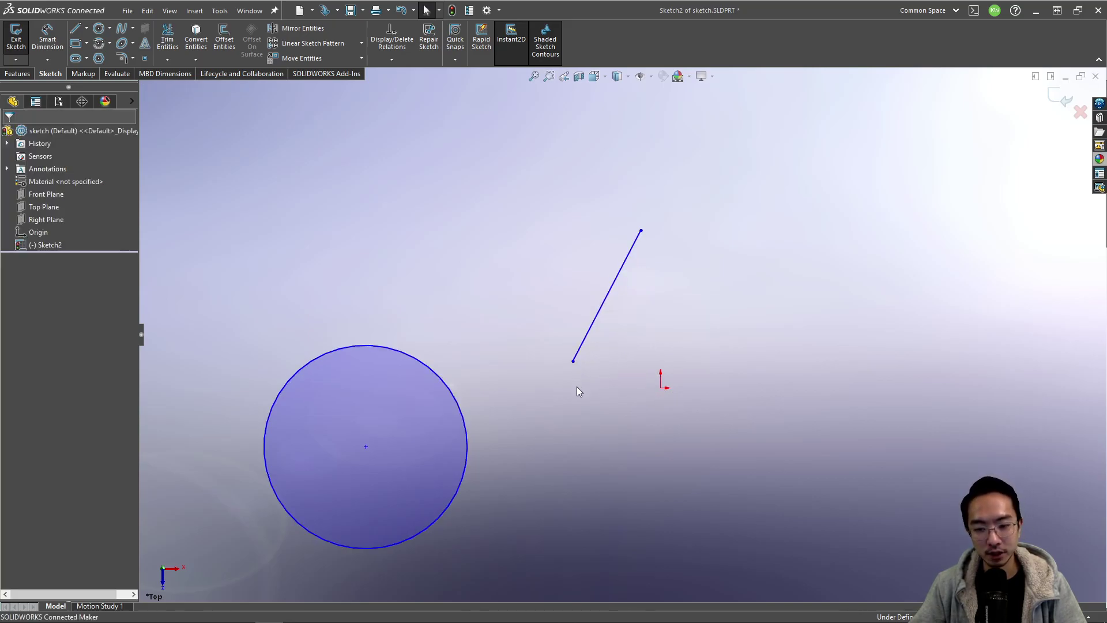
left_click_drag(641, 232, 748, 253)
Step: Dimension the slanted line's length as 3.000
left_click(624, 254)
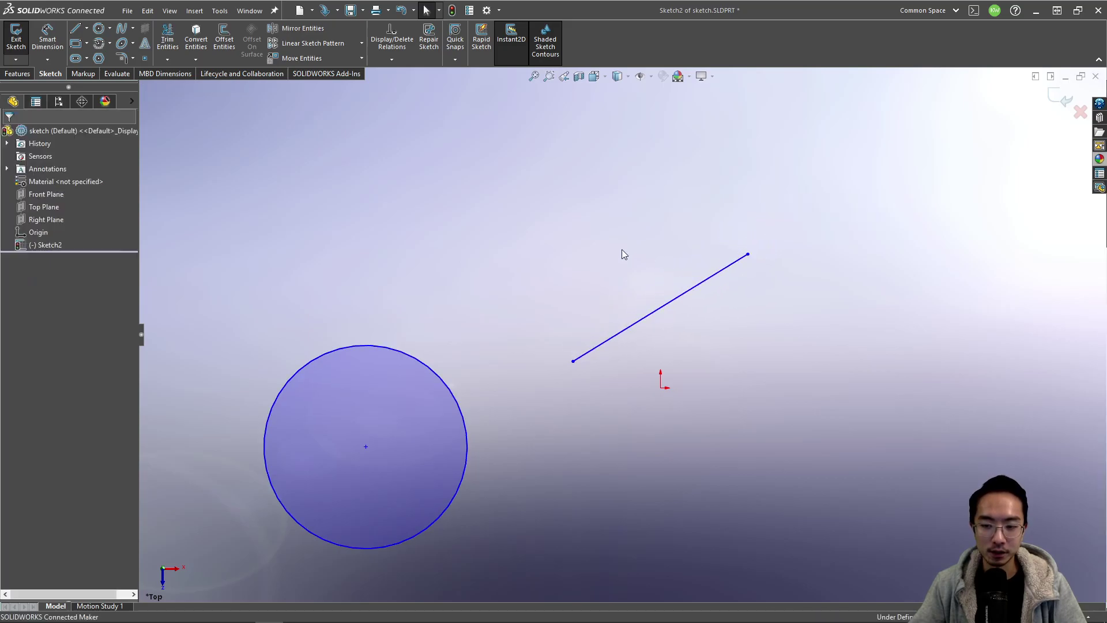
left_click(47, 36)
left_click(652, 314)
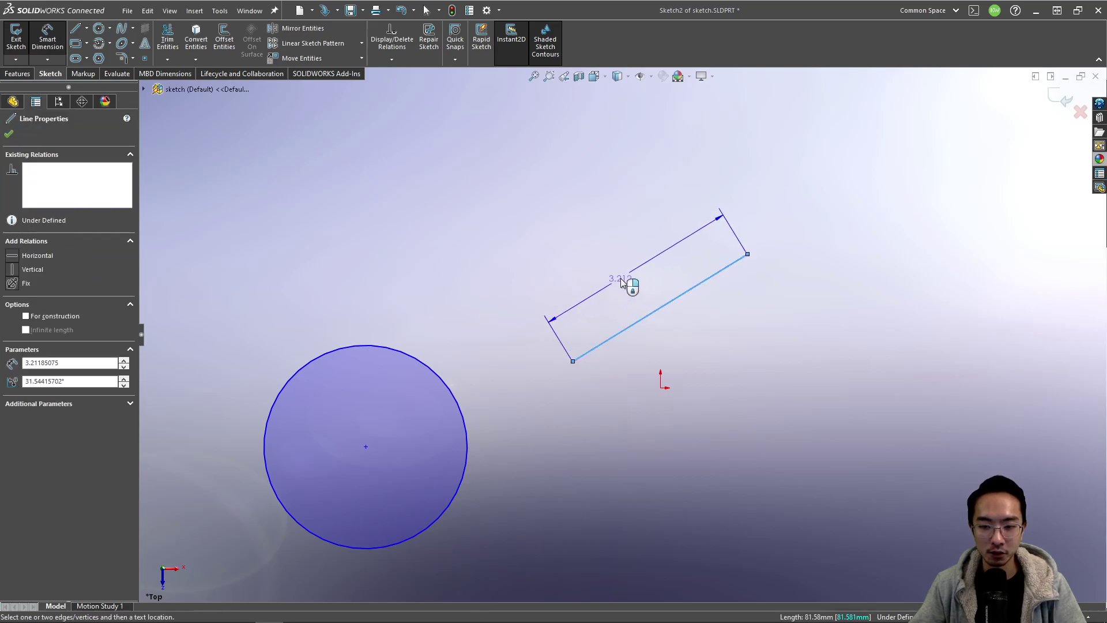
left_click(628, 284)
type("3")
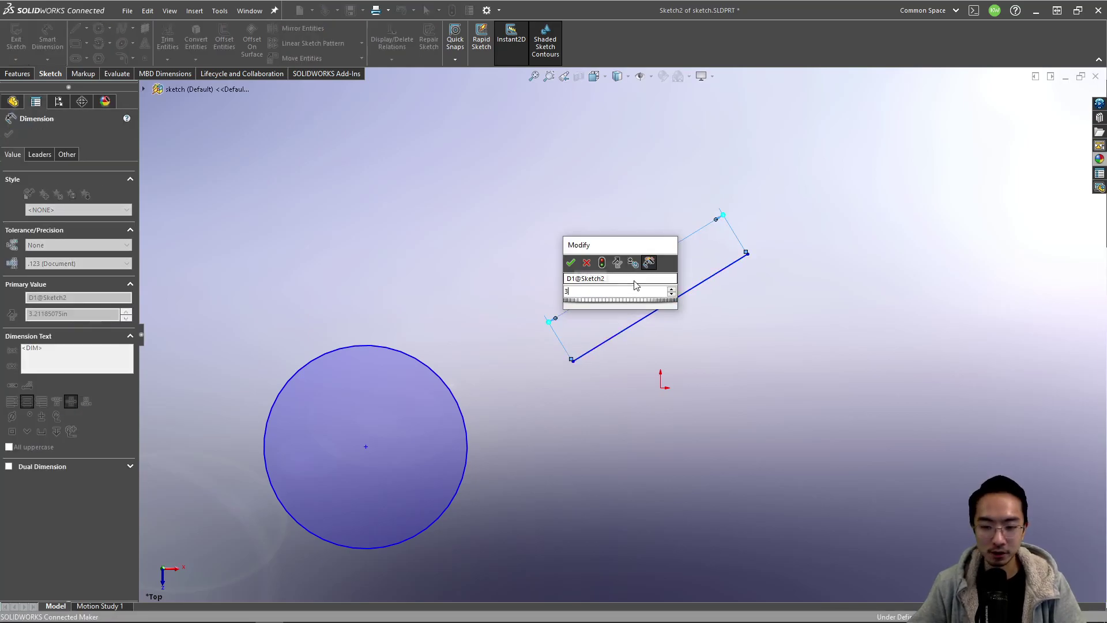
key("Return")
left_click(764, 258)
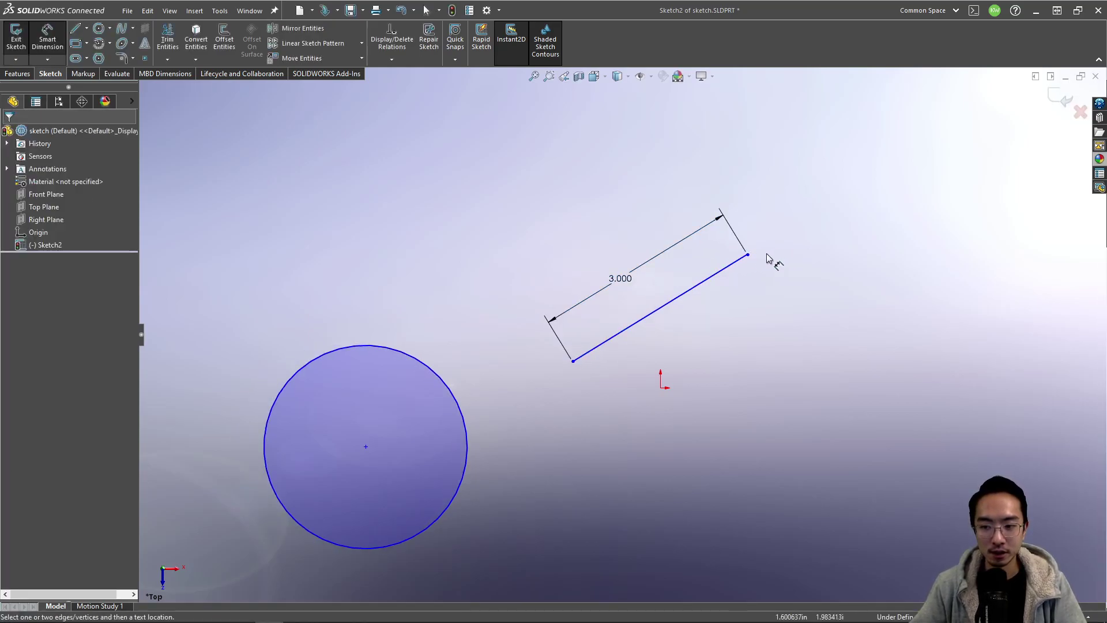
Step: Drag the 3.000 line's endpoints to reposition it lower down
left_click(748, 253)
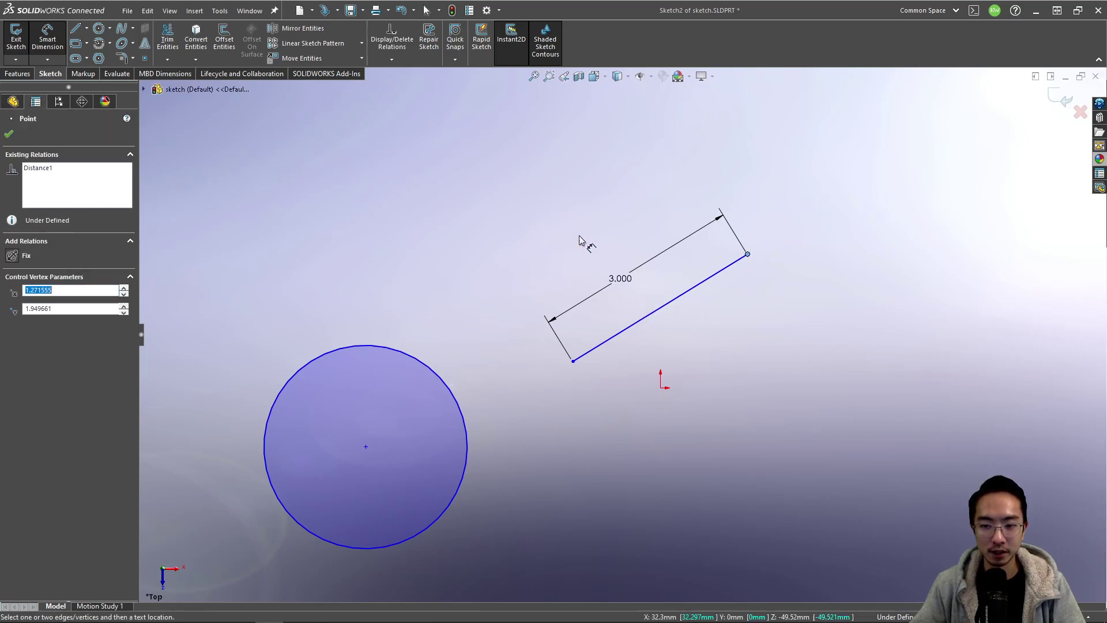
key("Escape")
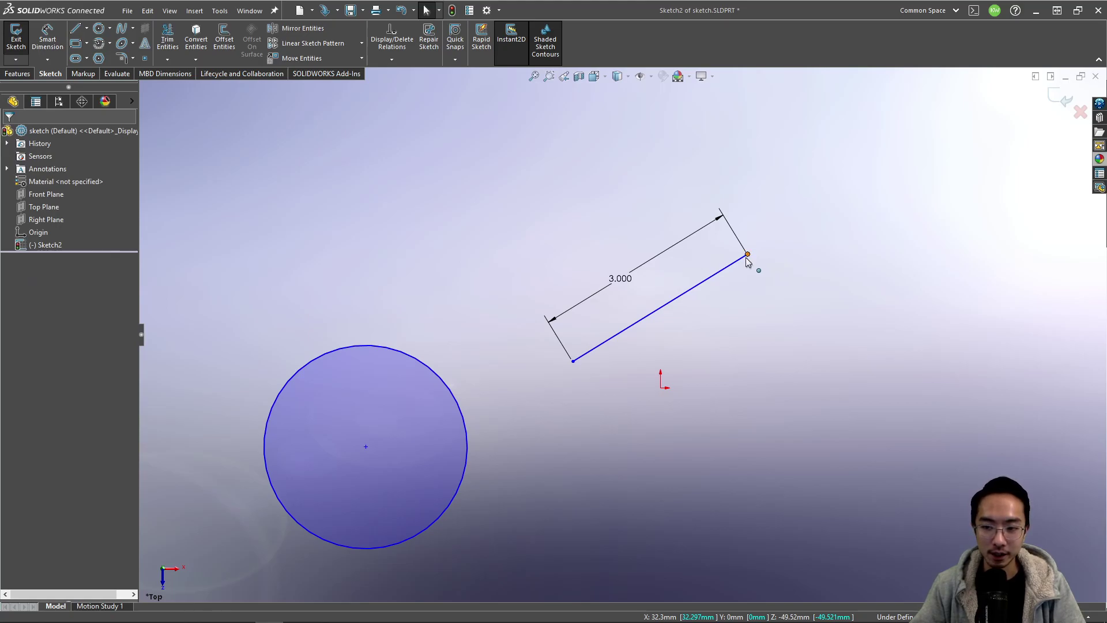
mouse_move(703, 282)
left_mouse_down()
mouse_move(672, 234)
mouse_move(661, 350)
mouse_move(629, 337)
left_mouse_up()
mouse_move(571, 357)
left_mouse_down()
mouse_move(554, 306)
mouse_move(573, 219)
mouse_move(712, 404)
mouse_move(865, 286)
mouse_move(825, 313)
mouse_move(614, 352)
mouse_move(818, 267)
mouse_move(590, 323)
mouse_move(589, 353)
left_mouse_up()
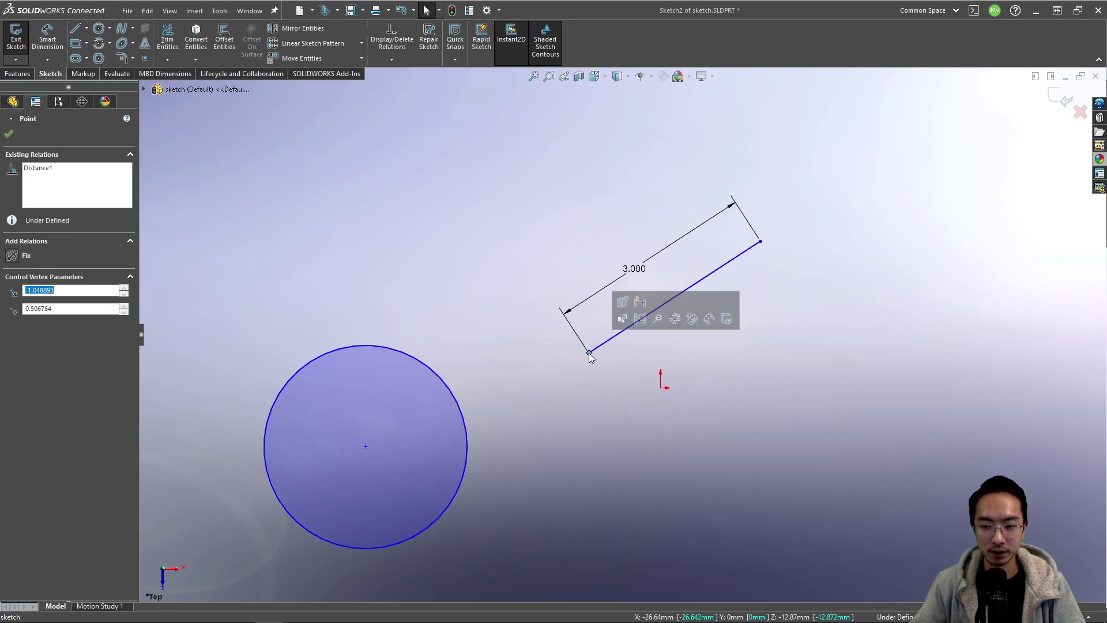
left_click(569, 402)
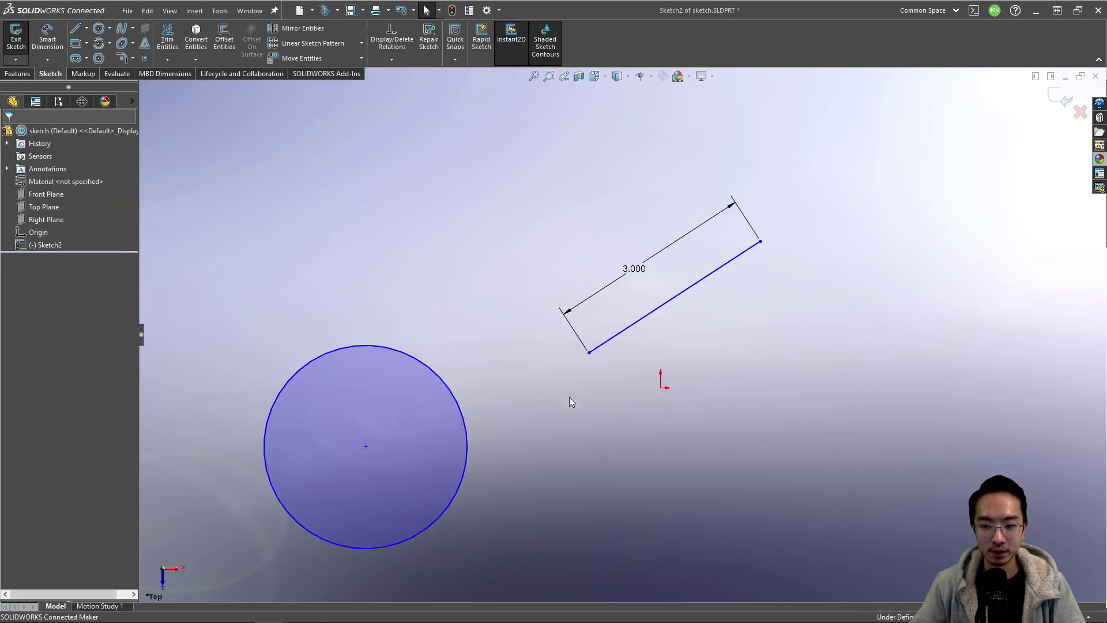
Step: Sketch a horizontal line running right from the origin
left_click(75, 28)
left_click(661, 387)
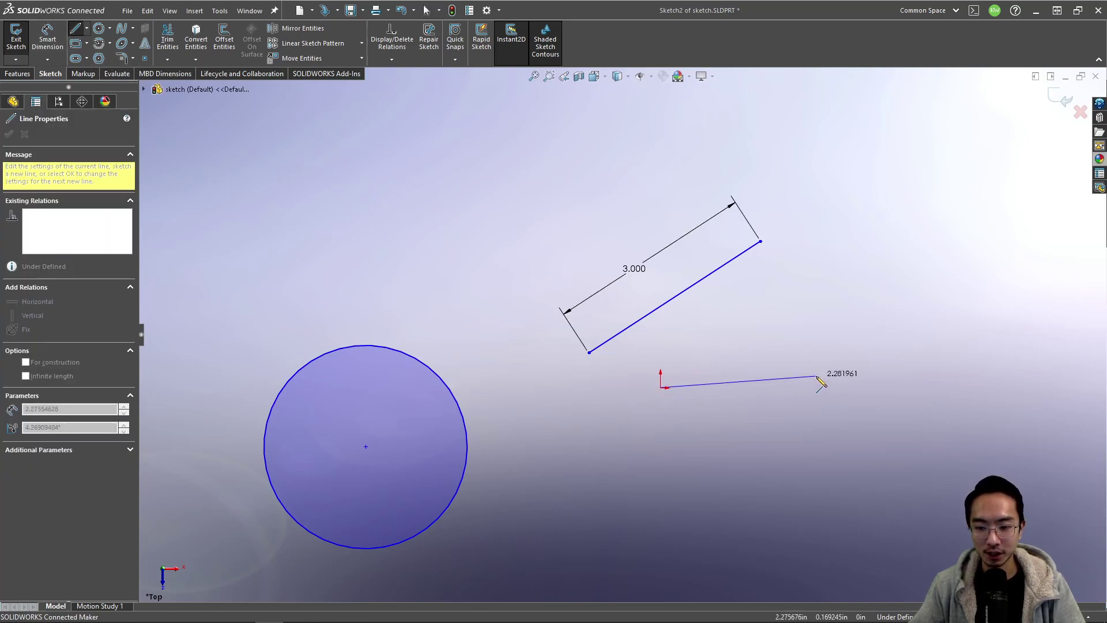
left_click(823, 388)
key("Escape")
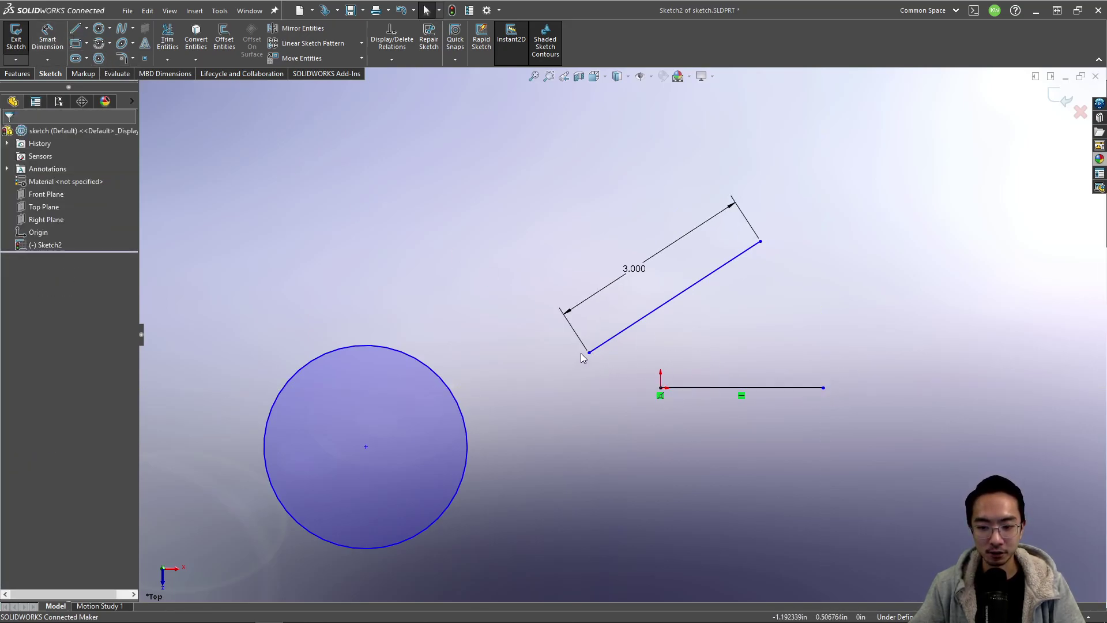
Step: Attach the 3.000 line's lower end to the origin and swing it steeply up-right
left_click_drag(589, 353, 661, 388)
left_click_drag(776, 219, 802, 237)
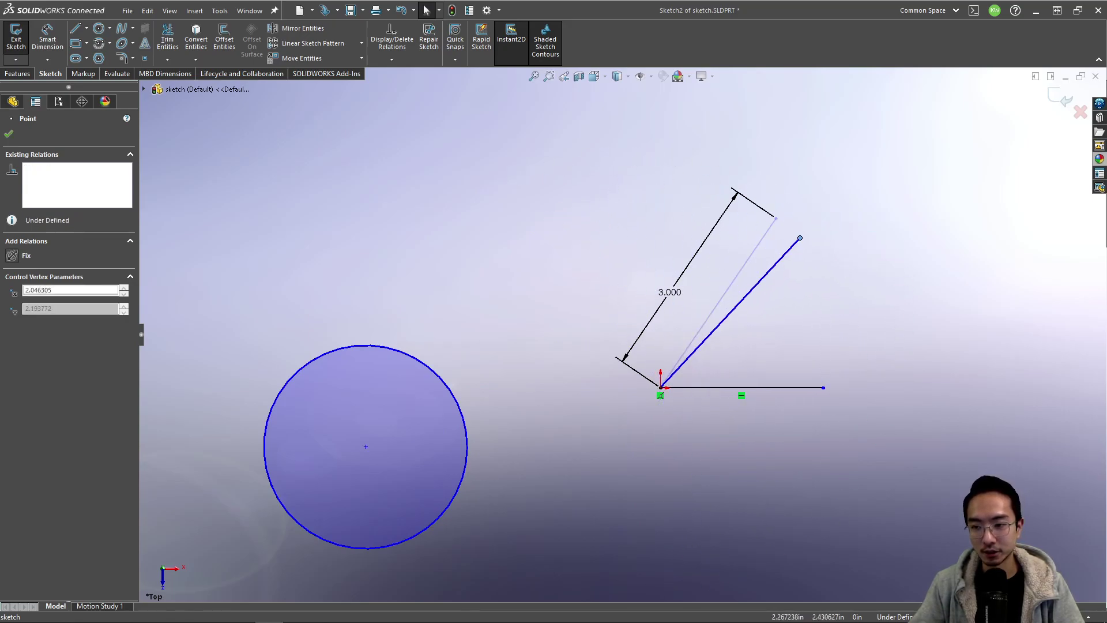
right_click_drag(855, 324, 853, 279)
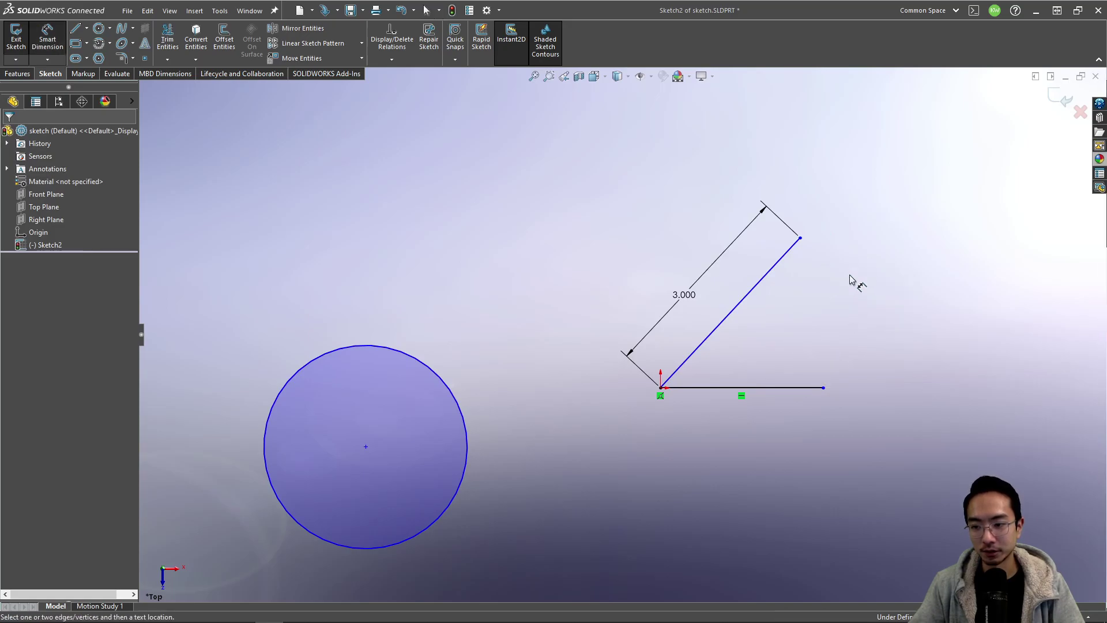
key("Escape")
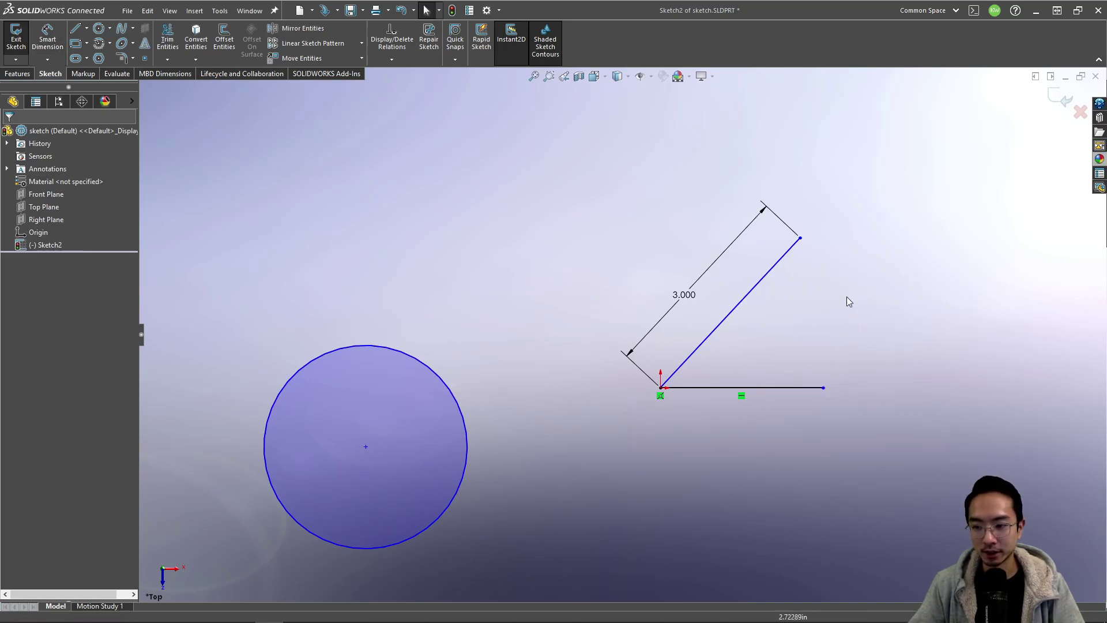
mouse_move(847, 327)
right_mouse_down()
mouse_move(845, 310)
mouse_move(848, 344)
mouse_move(839, 329)
right_mouse_up()
Step: Add a 45° angle dimension between the 3.000 line and the horizontal line
right_click(835, 335)
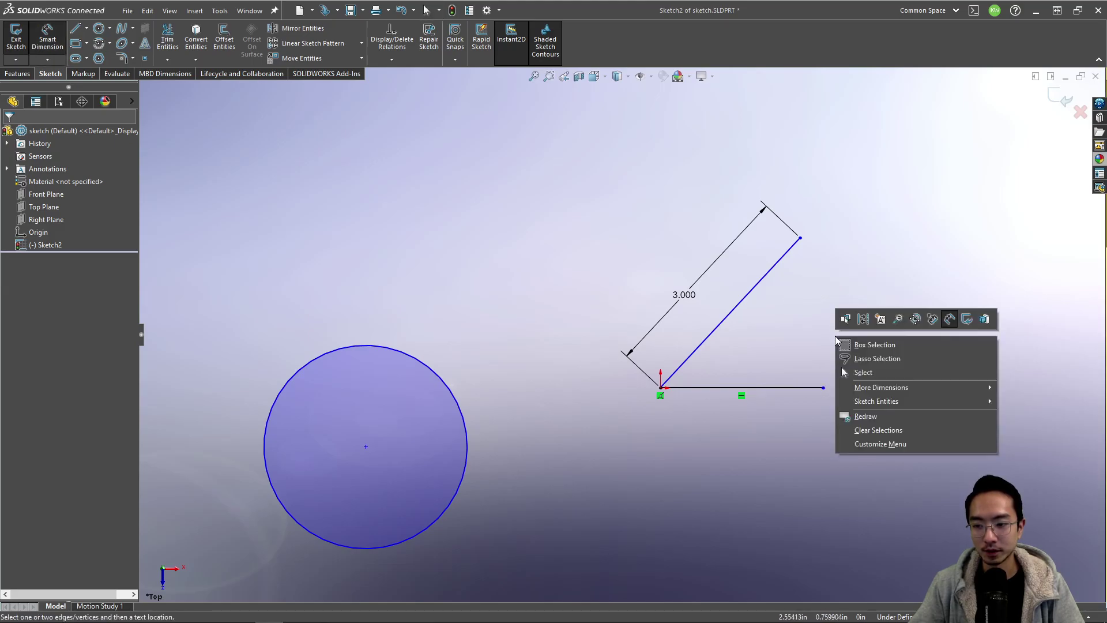
right_click_drag(827, 336, 824, 289)
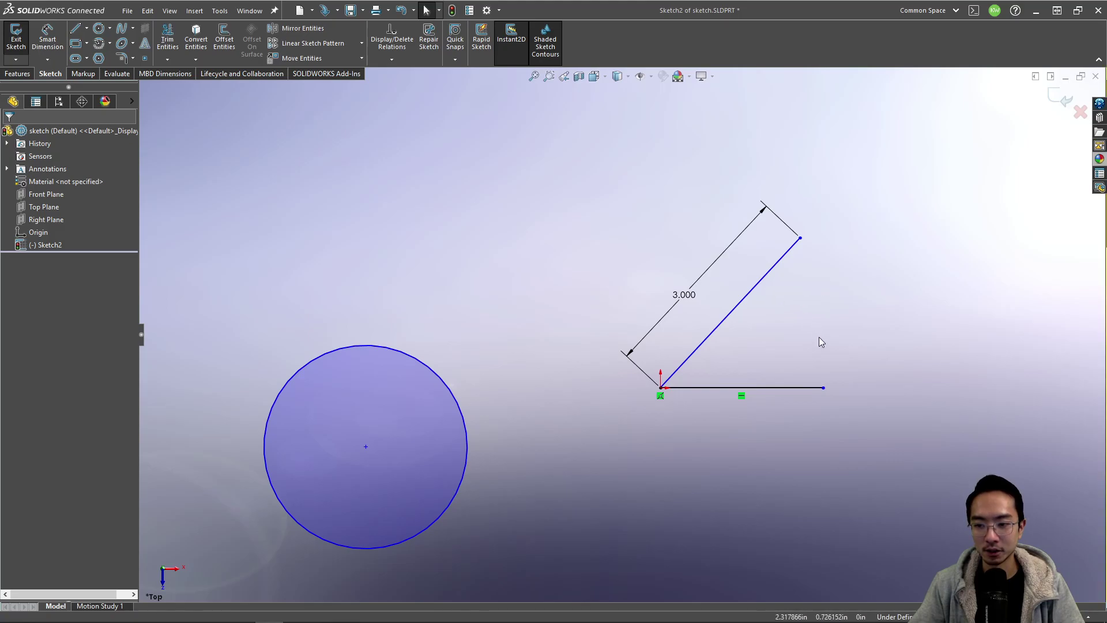
right_click_drag(818, 338, 821, 251)
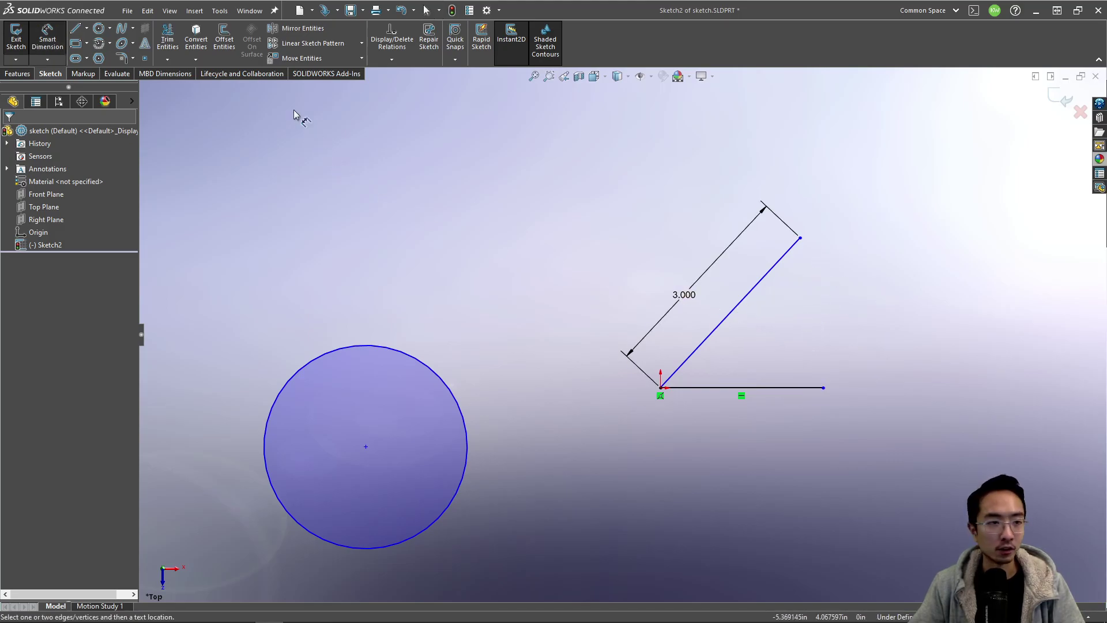
left_click(737, 306)
left_click(768, 392)
left_click(780, 360)
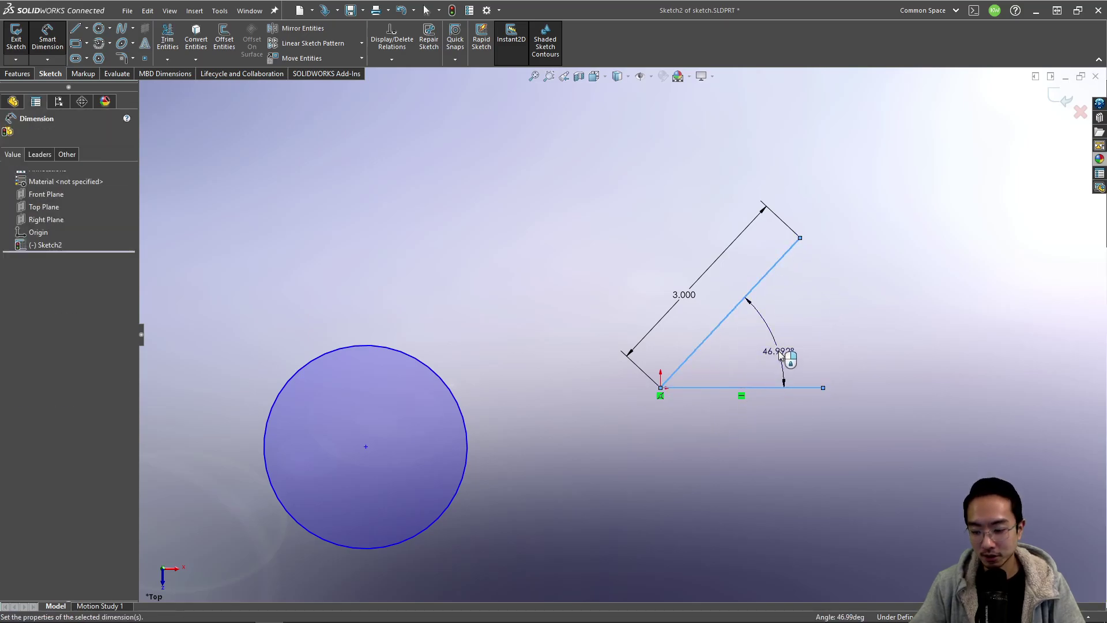
type("45")
key("Return")
key("Escape")
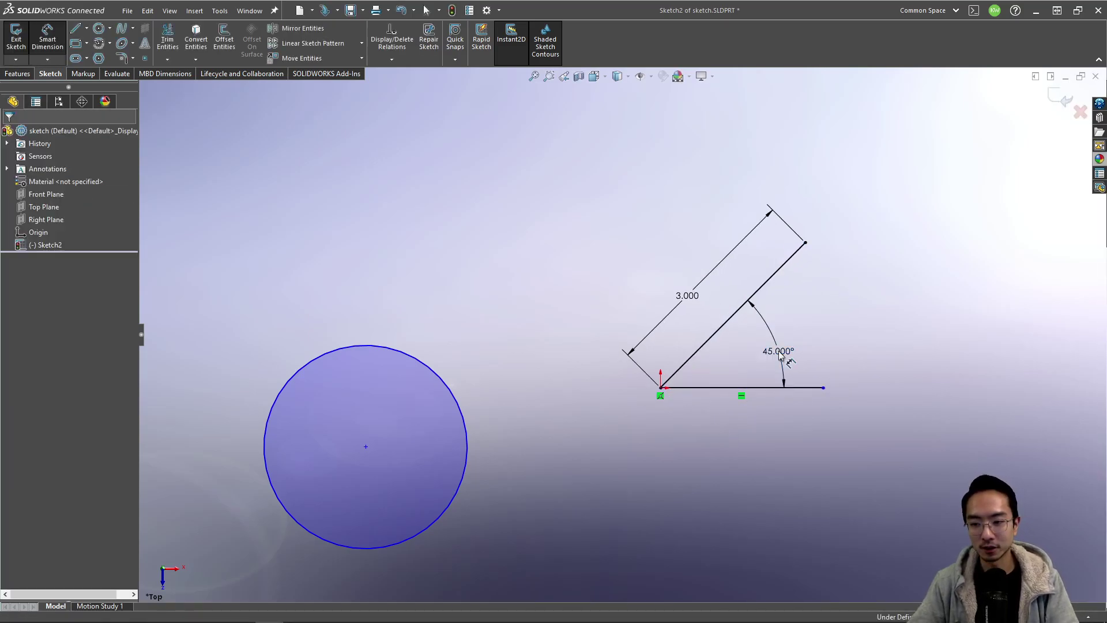
left_click(792, 256)
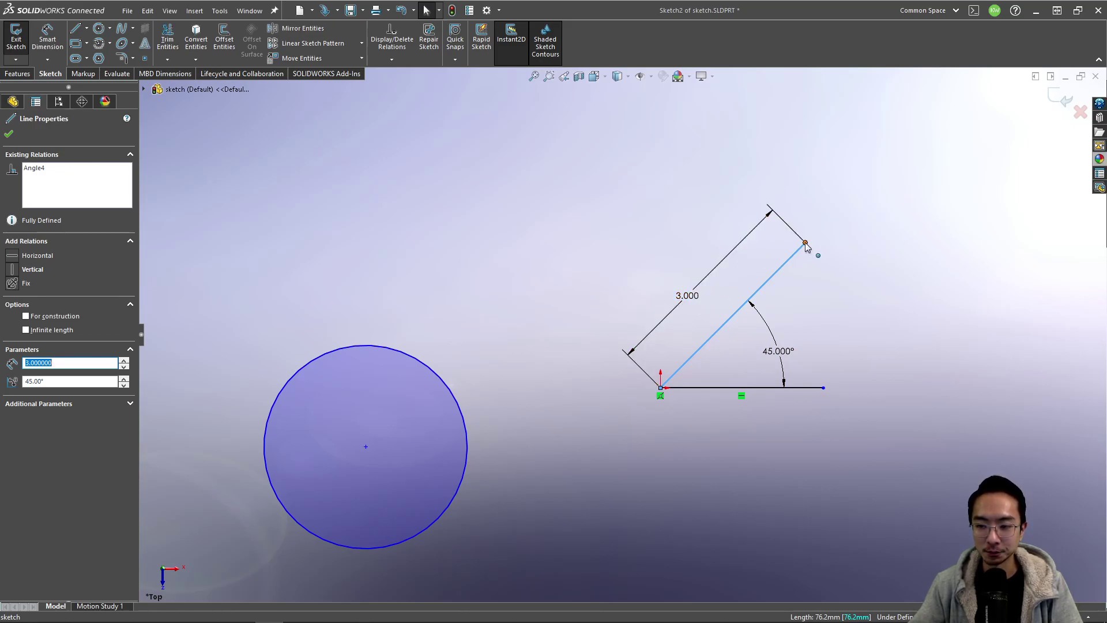
Step: Drag the horizontal line's right end farther right, then check the angled line's status
left_click(828, 292)
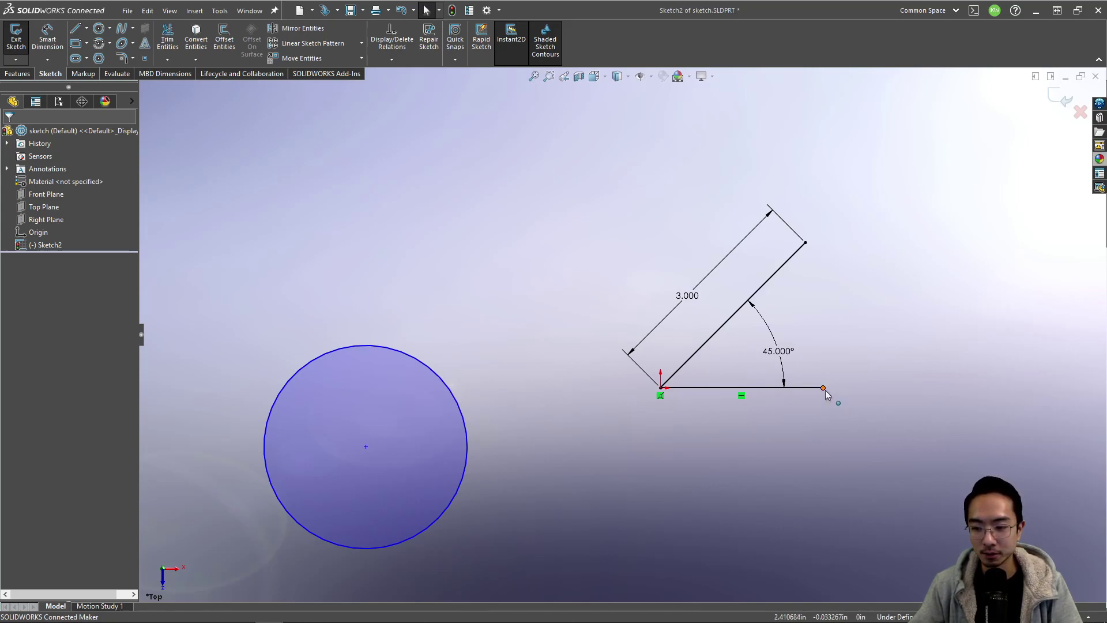
left_click_drag(824, 388, 875, 392)
left_click(848, 313)
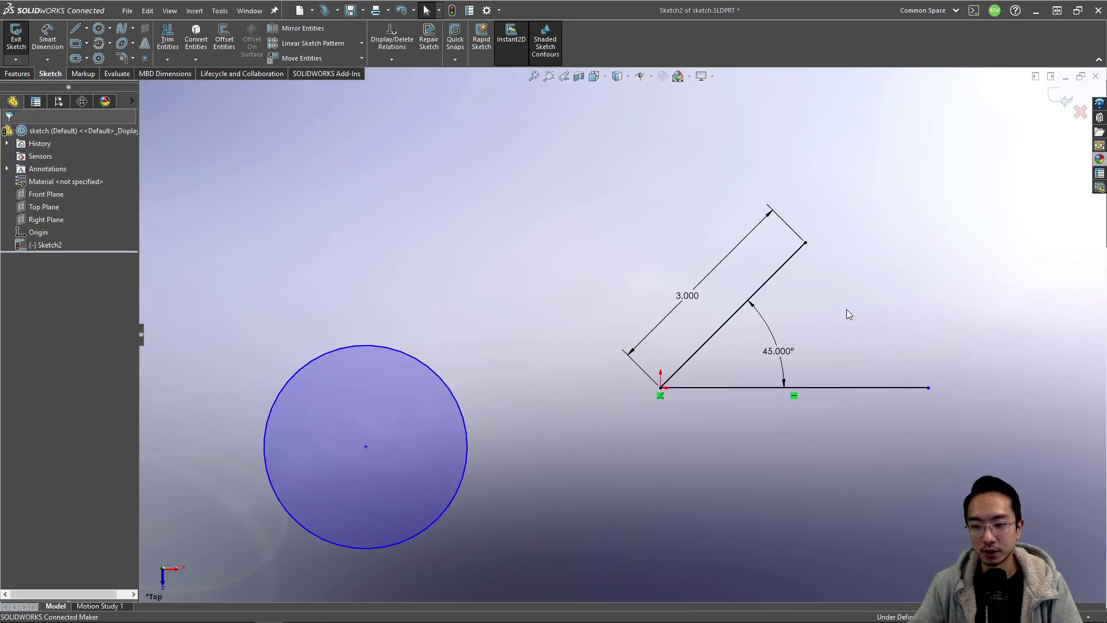
left_click(806, 244)
left_click(816, 271)
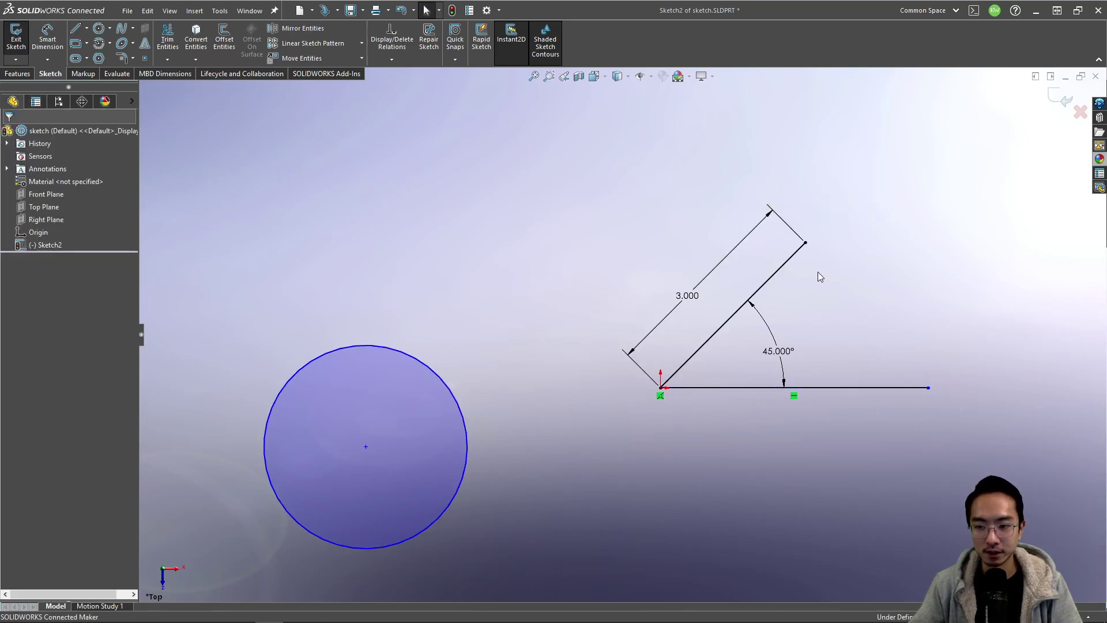
left_click(787, 260)
left_click(845, 310)
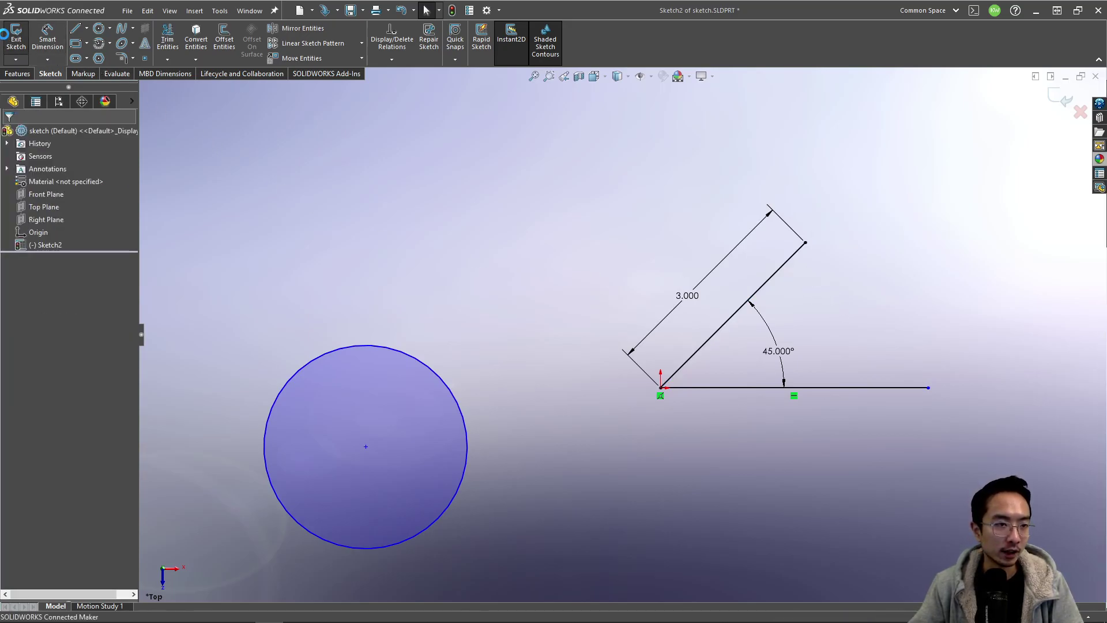
left_click(16, 36)
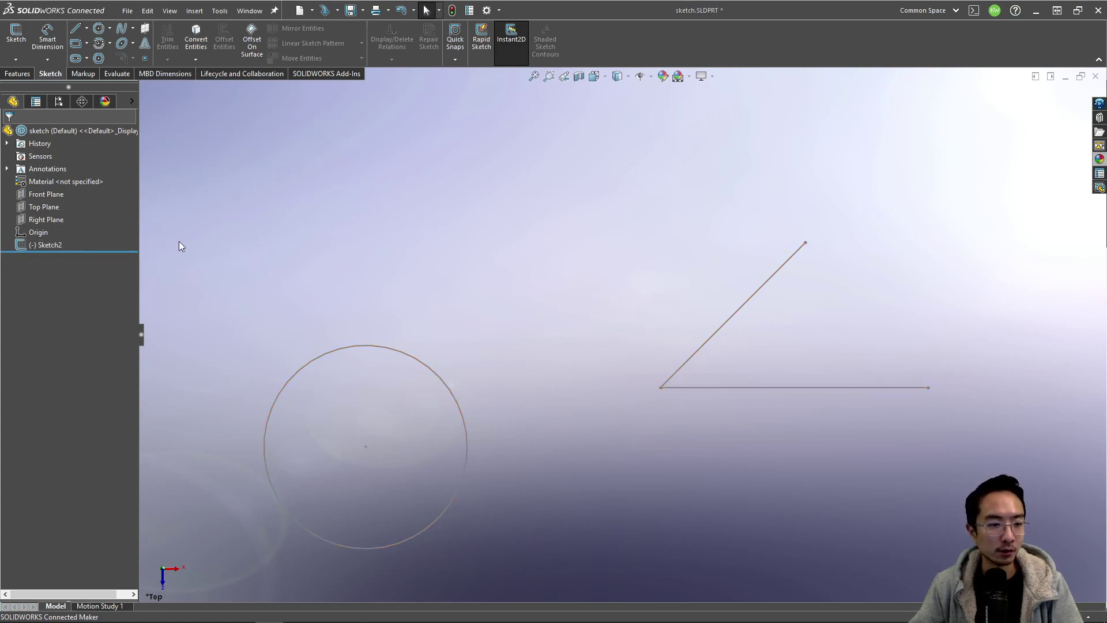
left_click(49, 245)
left_click(55, 222)
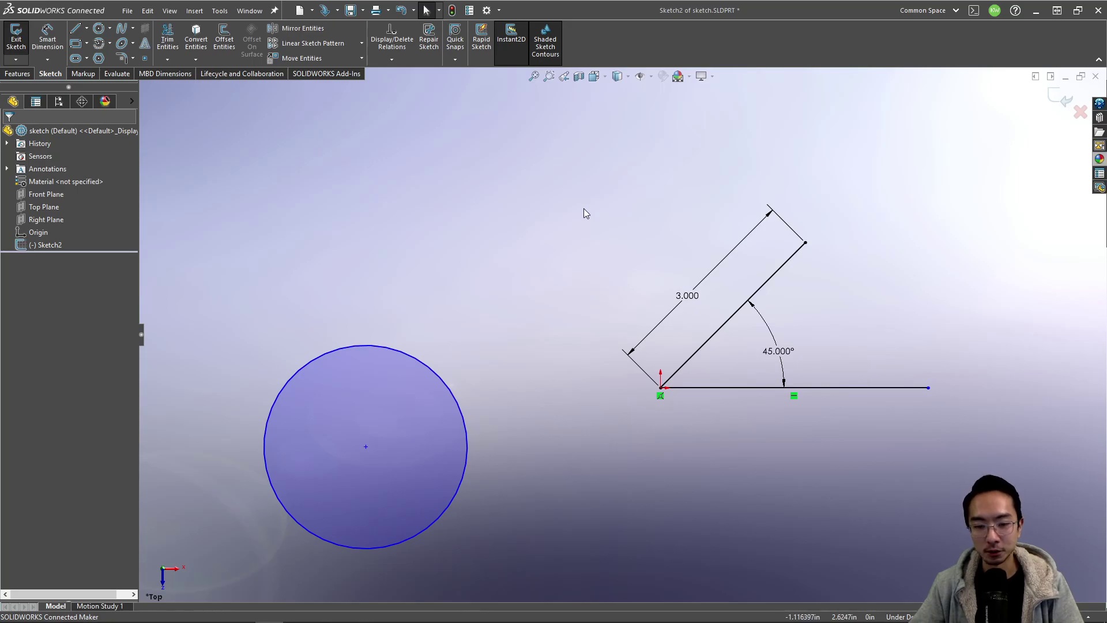
Step: Move the circle up and right, then give it a Ø3.000 diameter dimension
left_click_drag(367, 447, 417, 321)
left_click(629, 210)
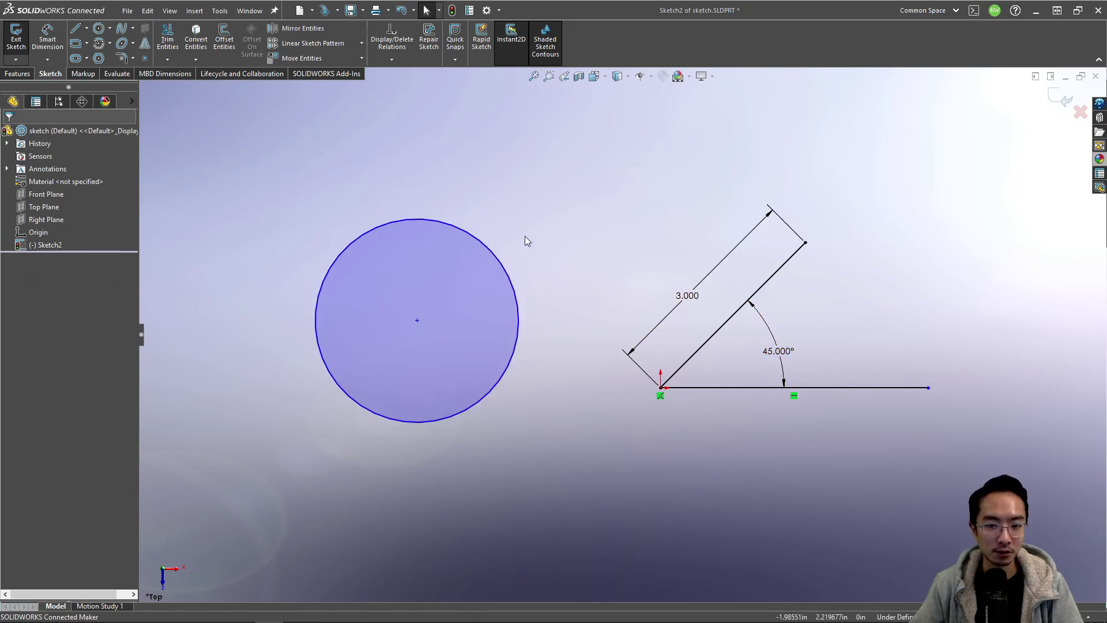
right_click_drag(524, 236, 527, 148)
left_click(490, 245)
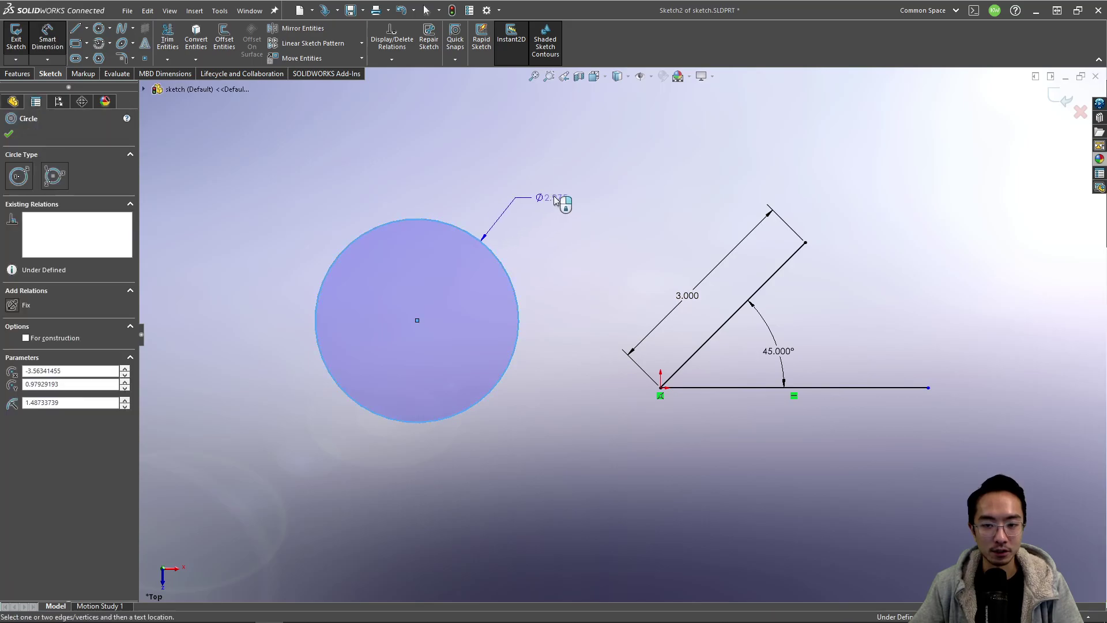
left_click(636, 166)
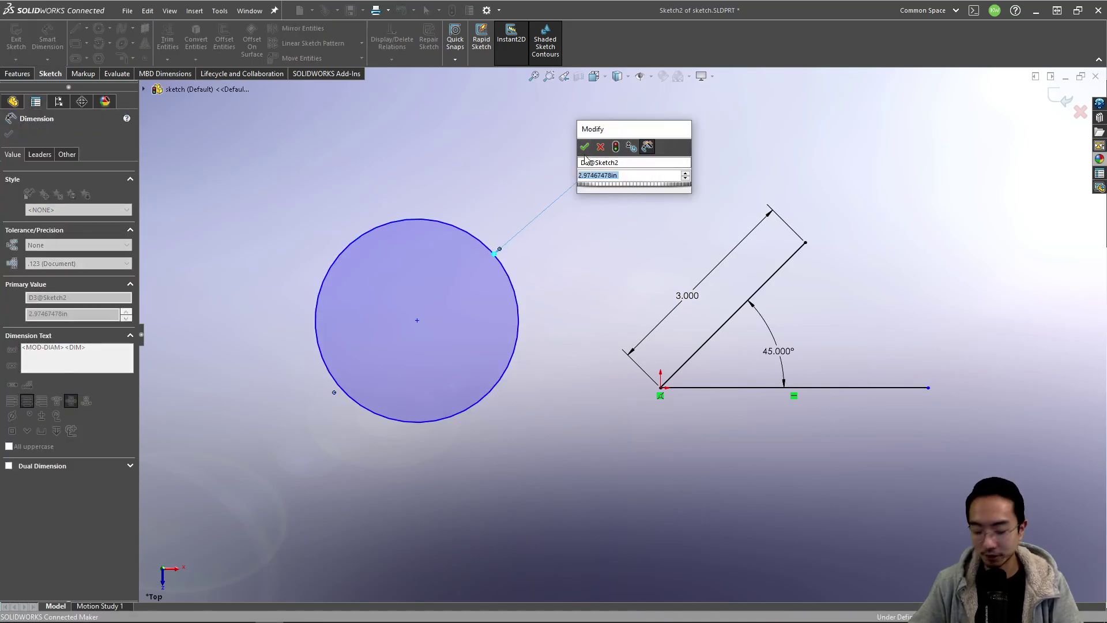
type("3")
key("Return")
key("Escape")
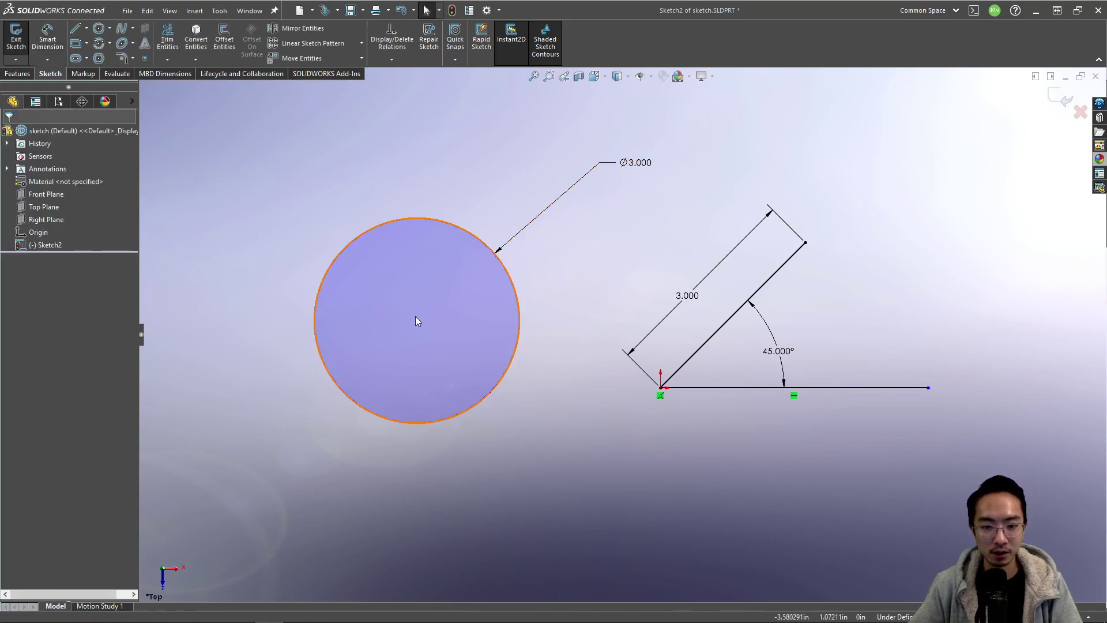
Step: Move the circle higher and dimension its centre 2.000 vertically from the origin
left_click_drag(417, 320, 397, 206)
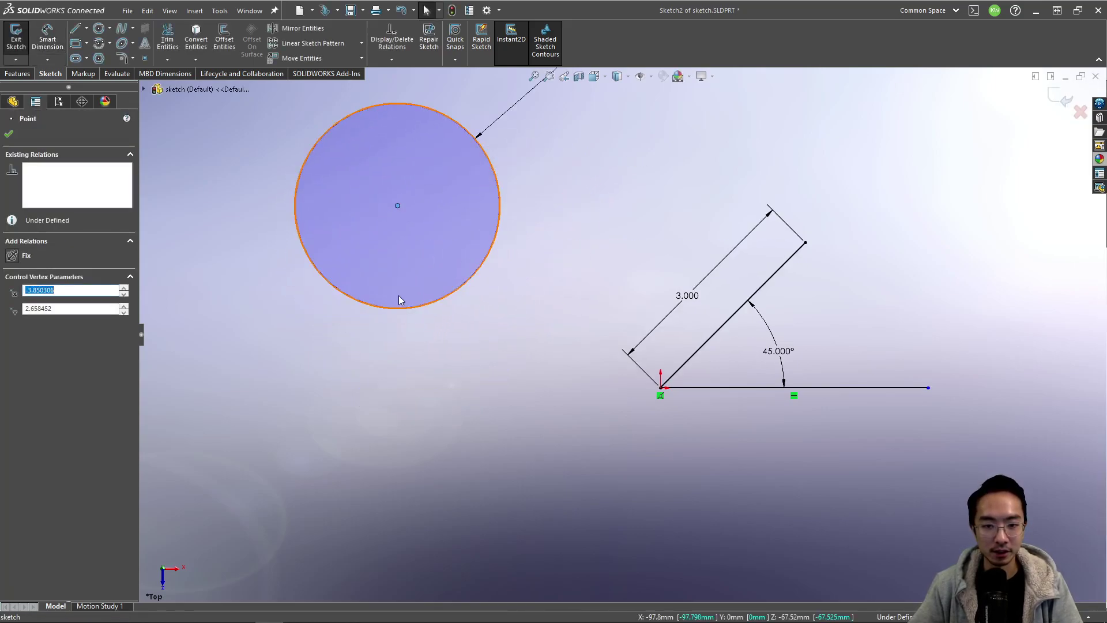
left_click(482, 402)
right_click_drag(552, 458, 555, 398)
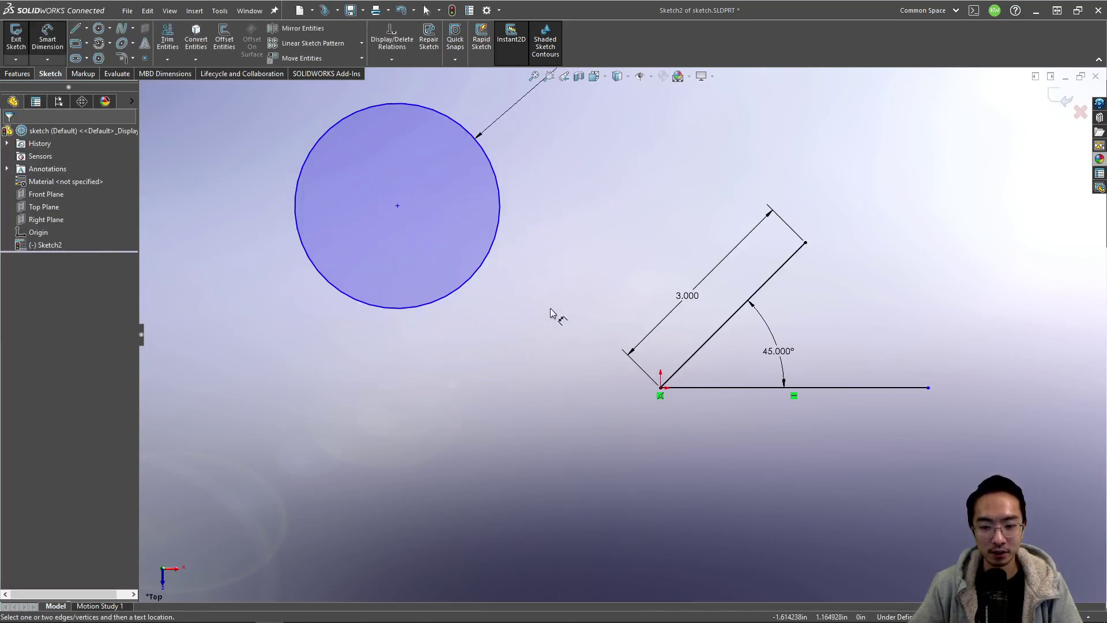
left_click(397, 205)
left_click(660, 387)
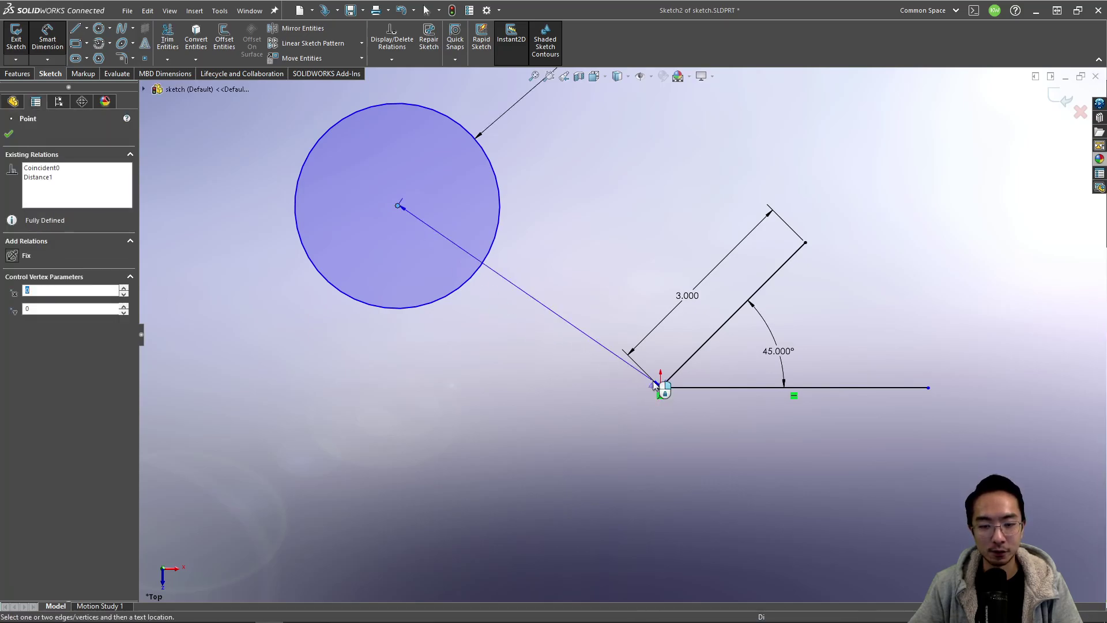
left_click(247, 307)
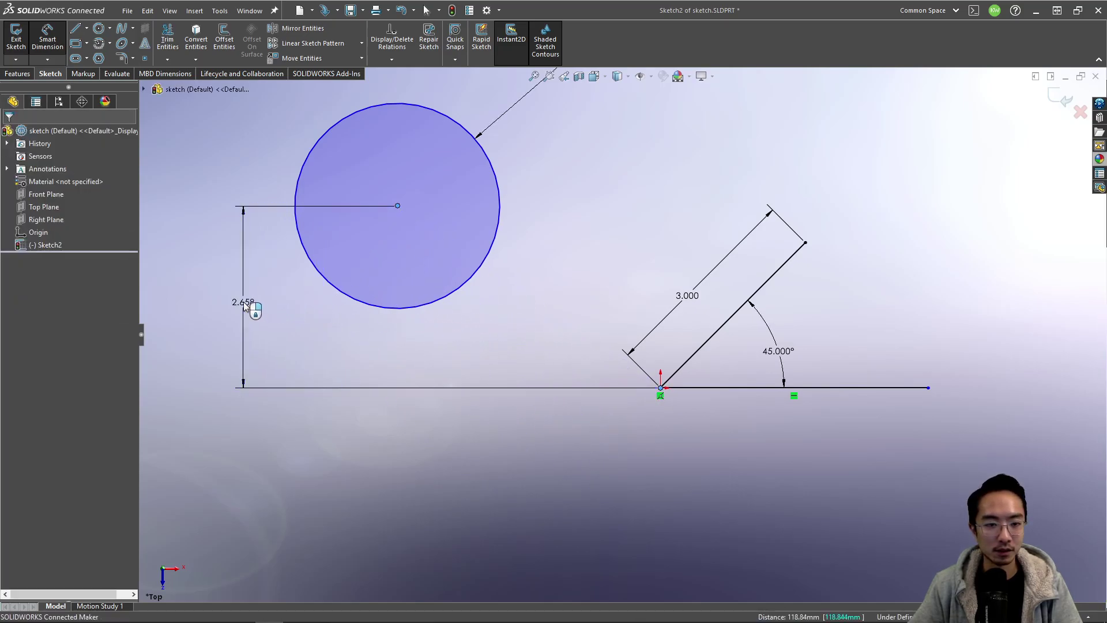
type("2.000in")
key("Return")
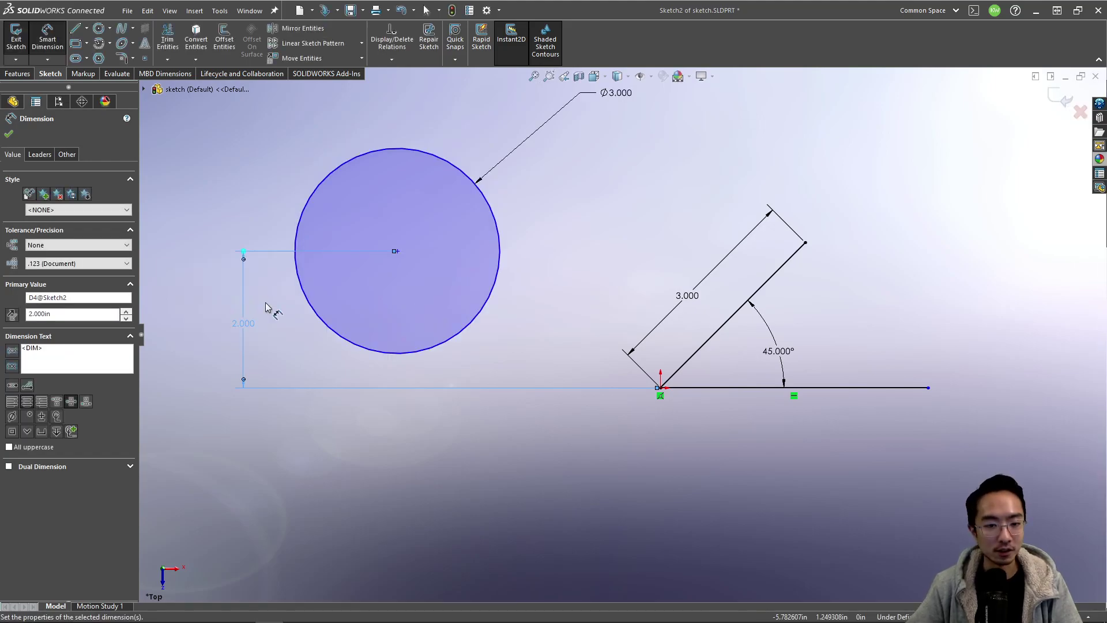
key("Escape")
left_click(398, 252)
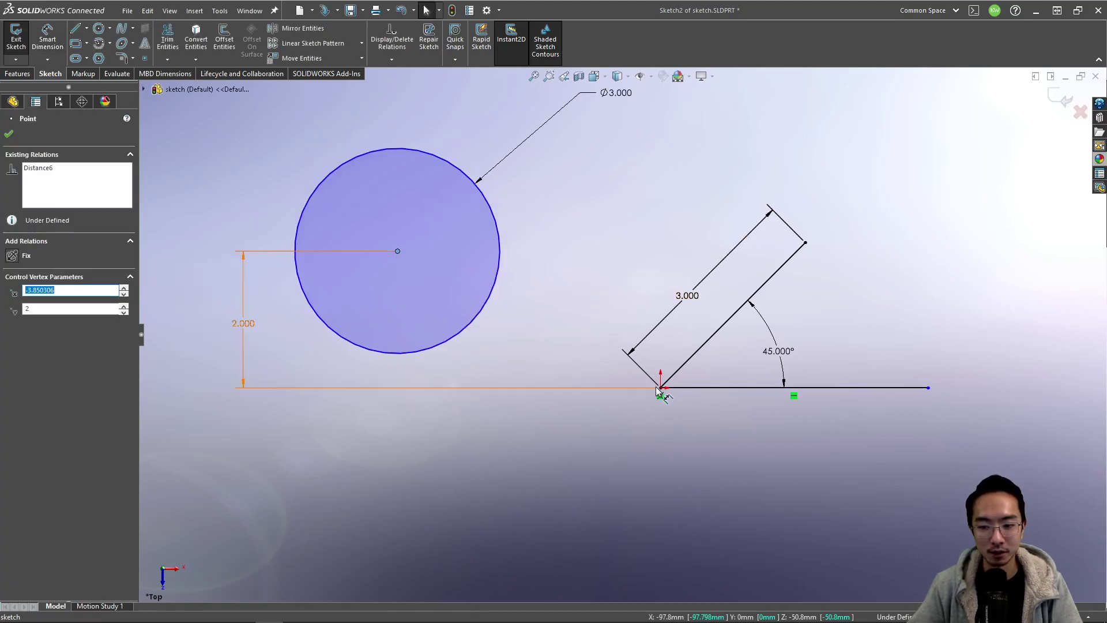
left_click(501, 459)
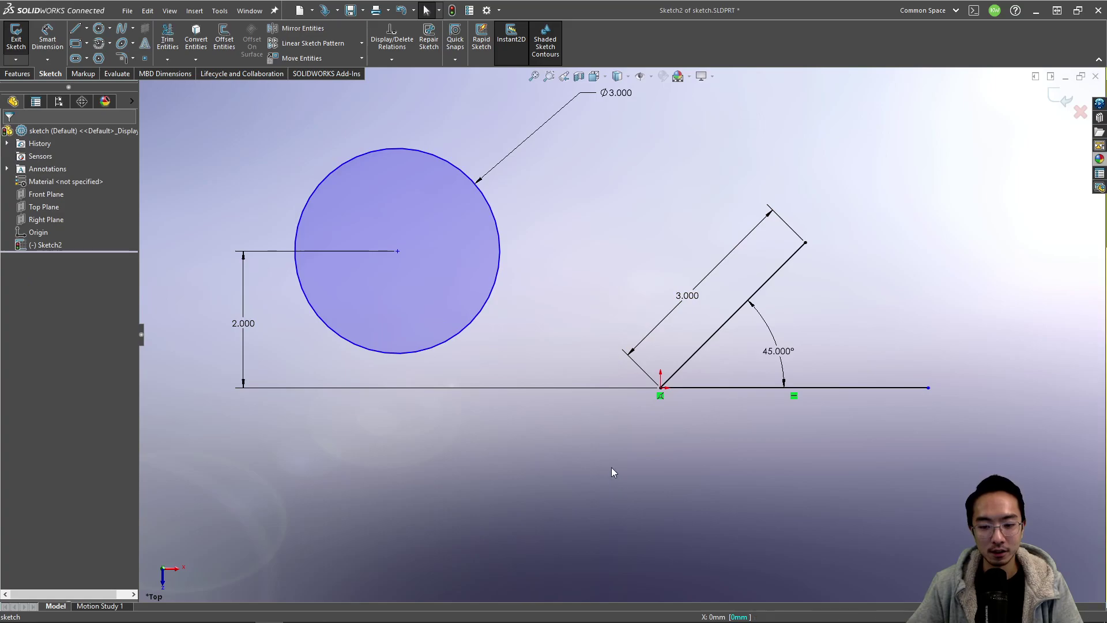
Step: Add a 3.850 horizontal dimension from the origin to the circle's centre
right_click_drag(611, 467, 606, 397)
left_click(660, 387)
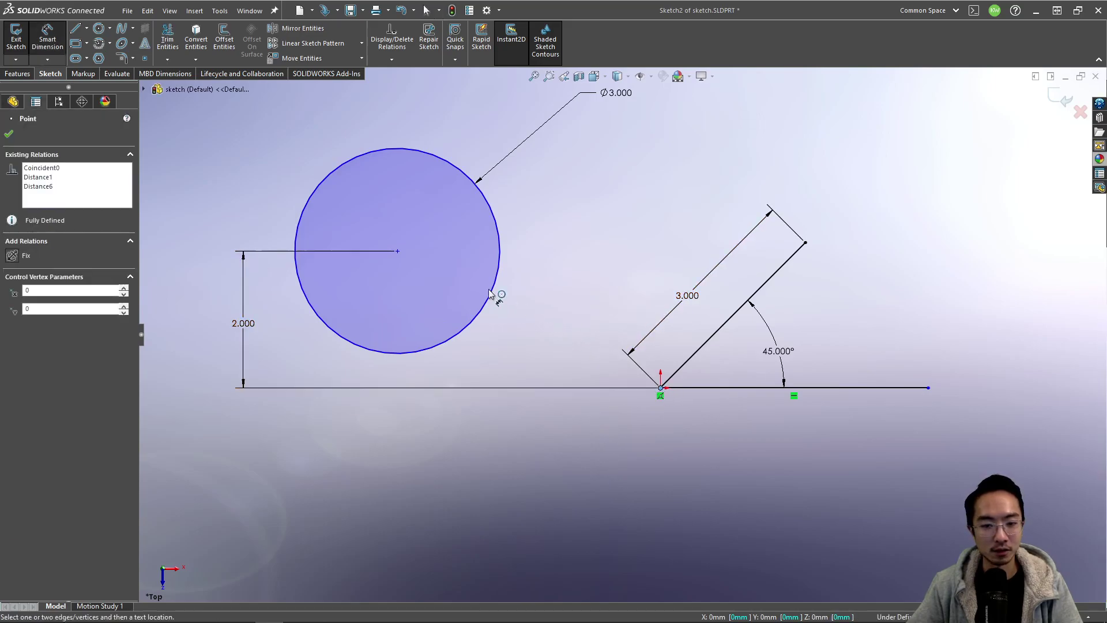
left_click(397, 251)
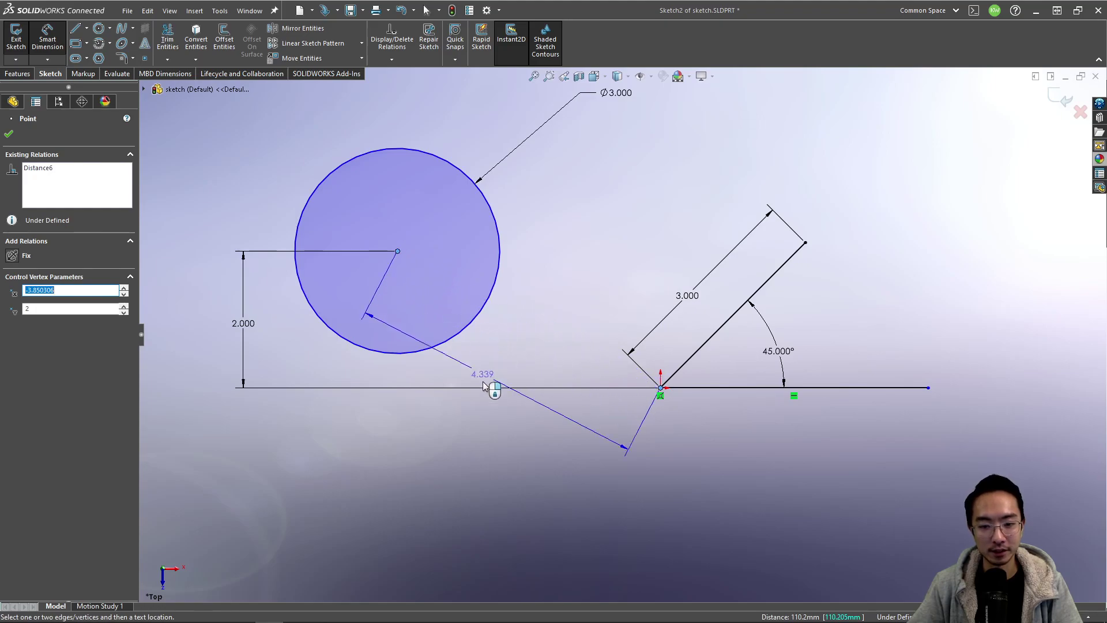
left_click(542, 475)
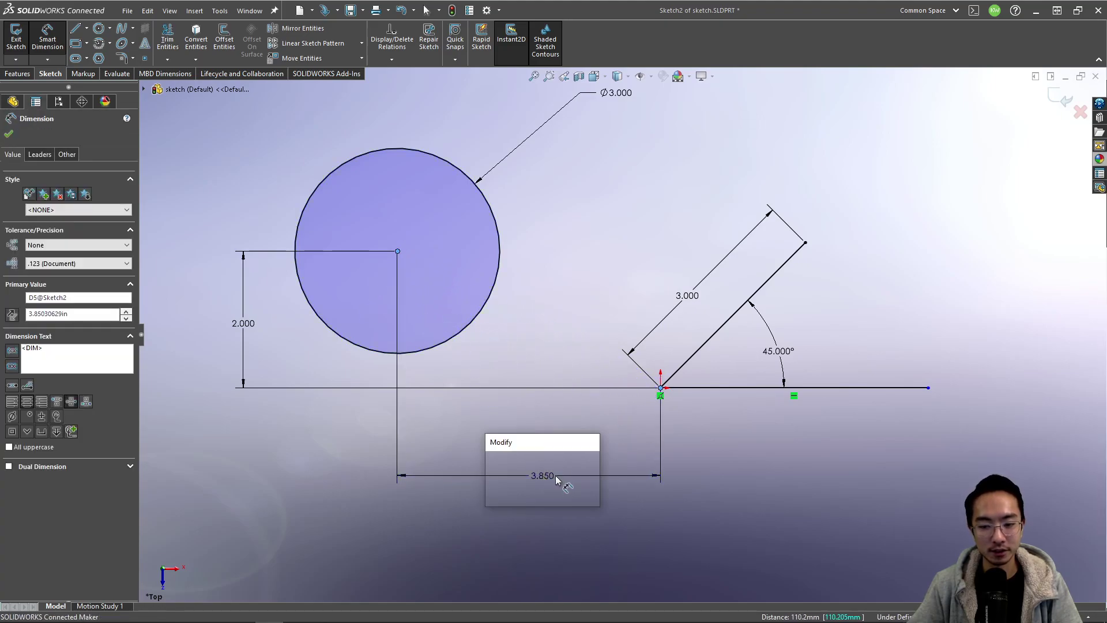
left_click(493, 459)
key("Escape")
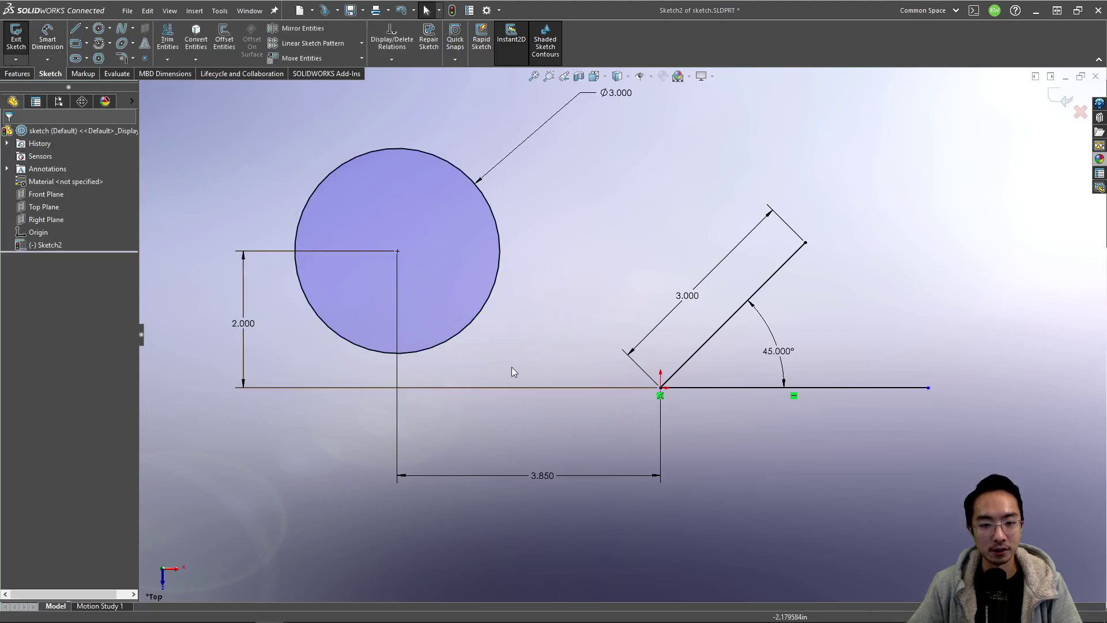
left_click(396, 252)
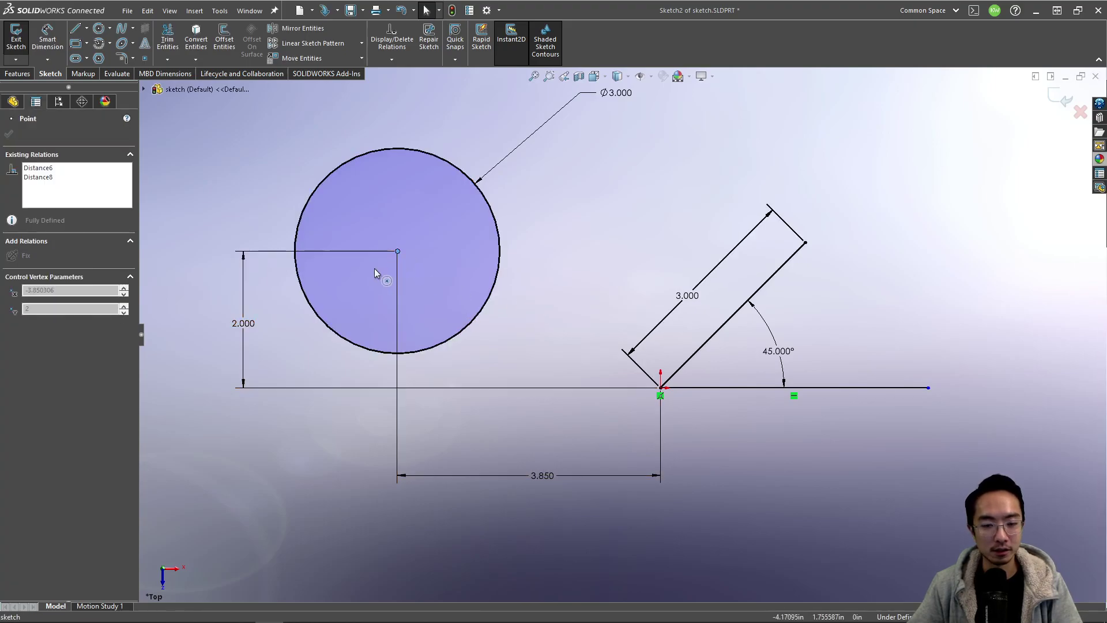
left_click(530, 358)
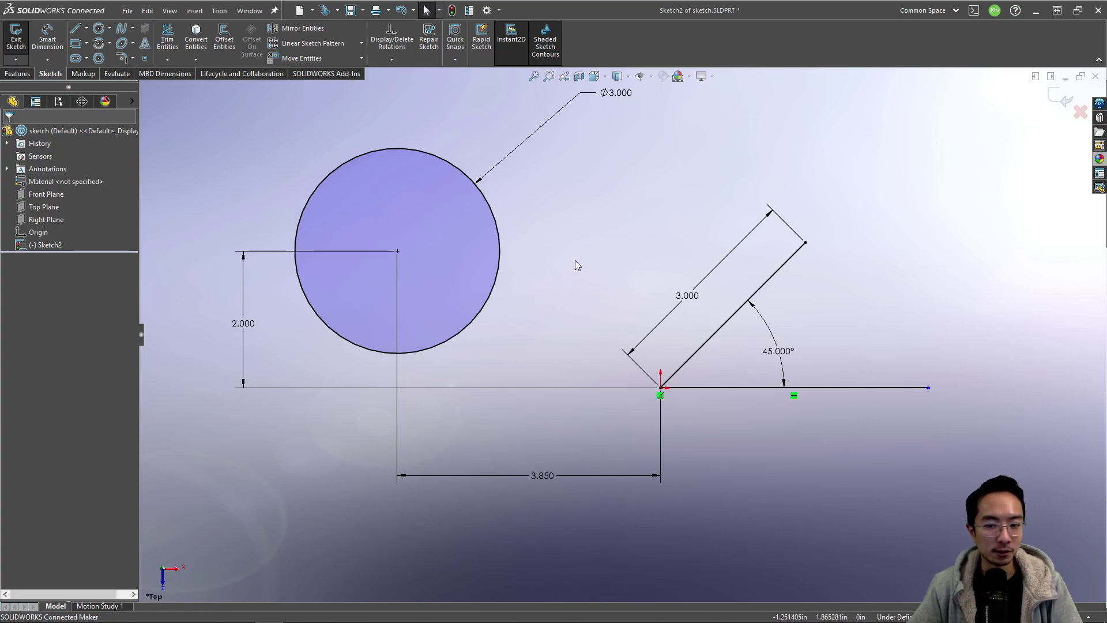
mouse_move(929, 388)
left_mouse_down()
mouse_move(842, 388)
mouse_move(971, 388)
mouse_move(831, 388)
mouse_move(927, 390)
left_mouse_up()
Step: Add a 4.000 length dimension below the horizontal line
right_click_drag(859, 462, 863, 377)
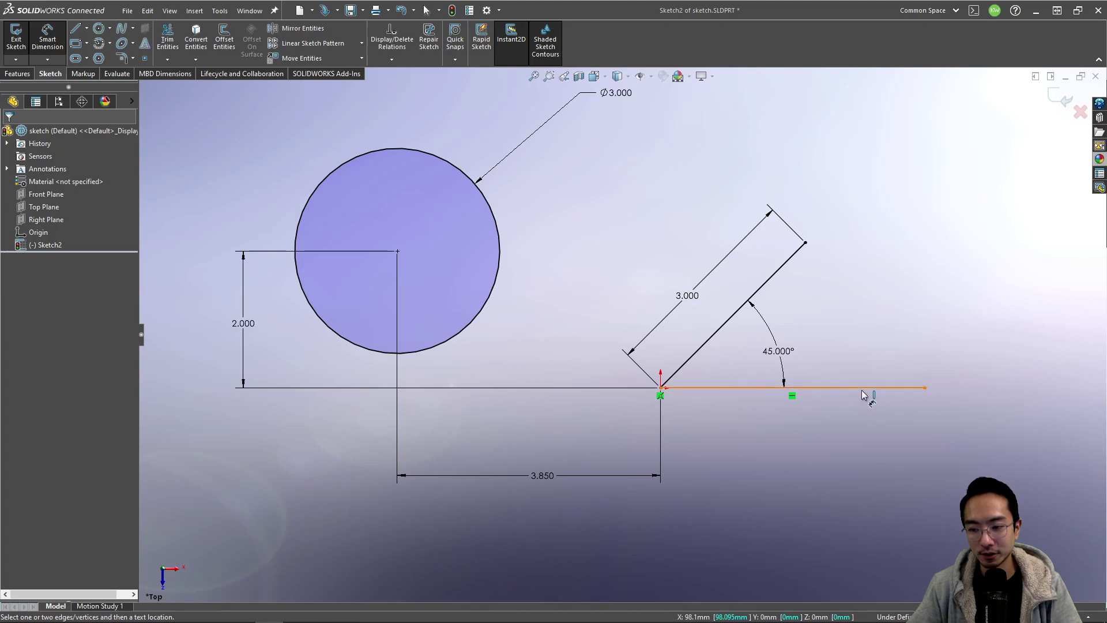
left_click(865, 389)
left_click(831, 448)
type("4")
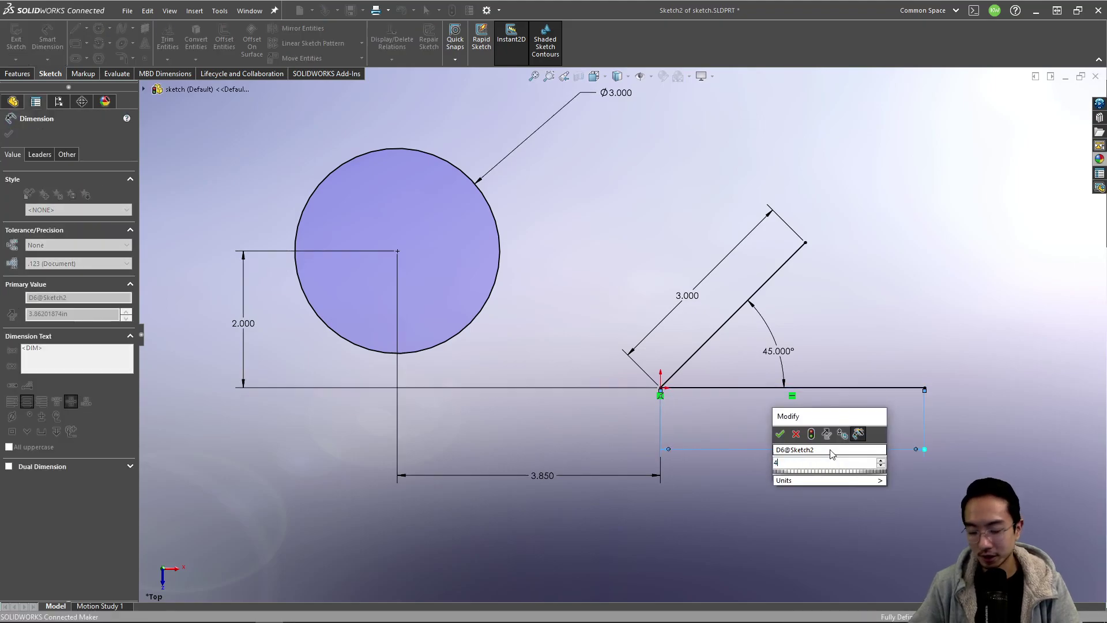
key("Return")
key("Escape")
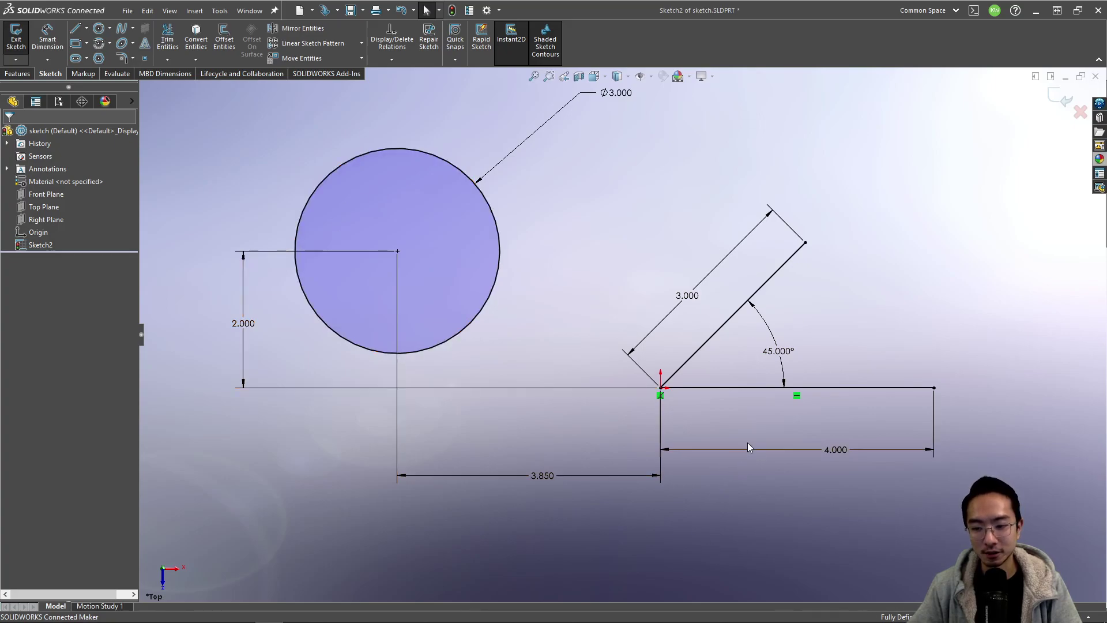
Step: Exit Sketch2 using the confirmation-corner check mark
left_click(1064, 101)
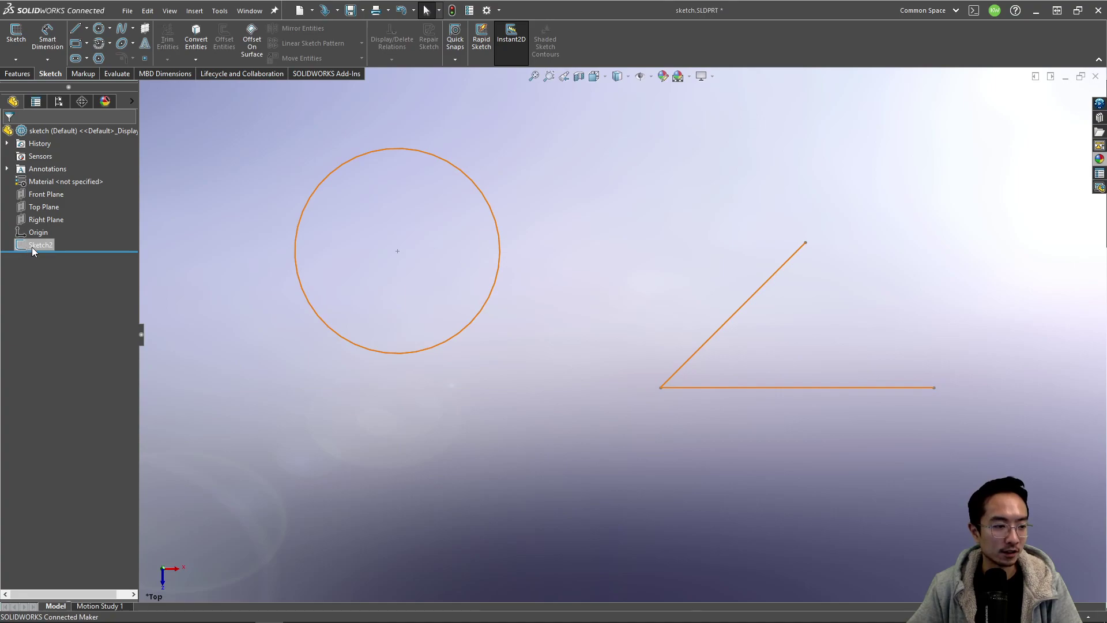